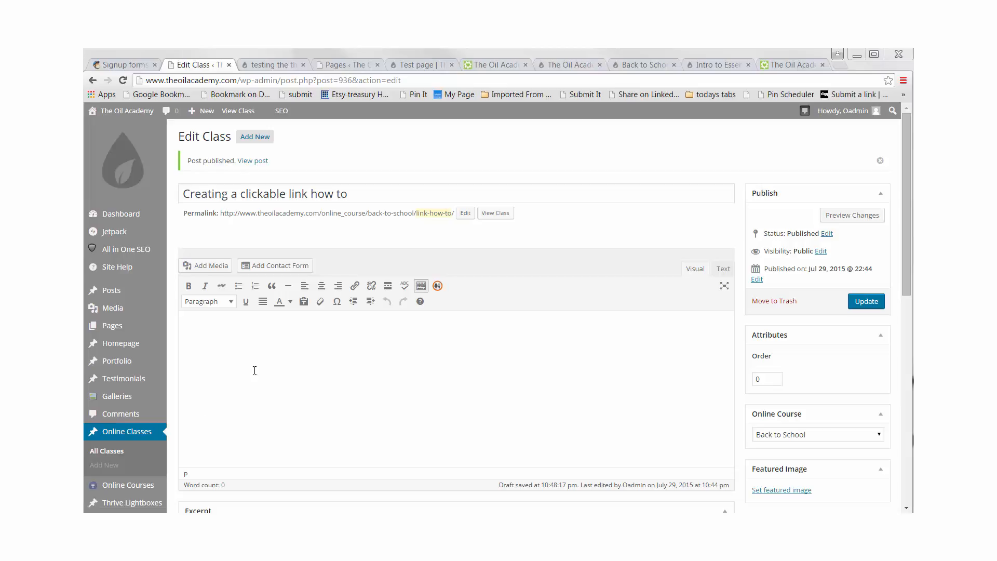
Step: Open Add Media in the post editor and upload the click-here2 image from the computer
left_click(347, 353)
scroll(337, 350, "down", 1)
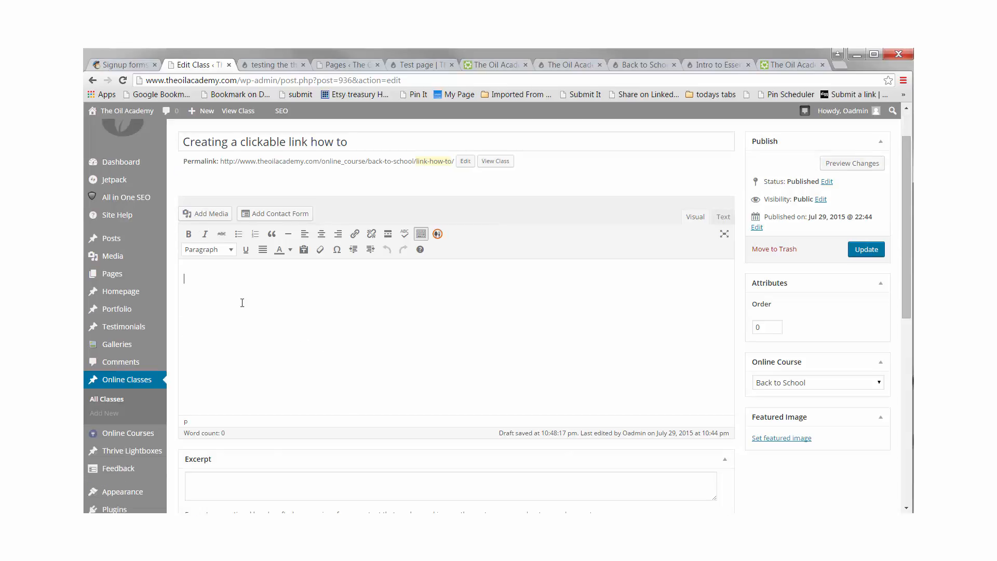
left_click(212, 214)
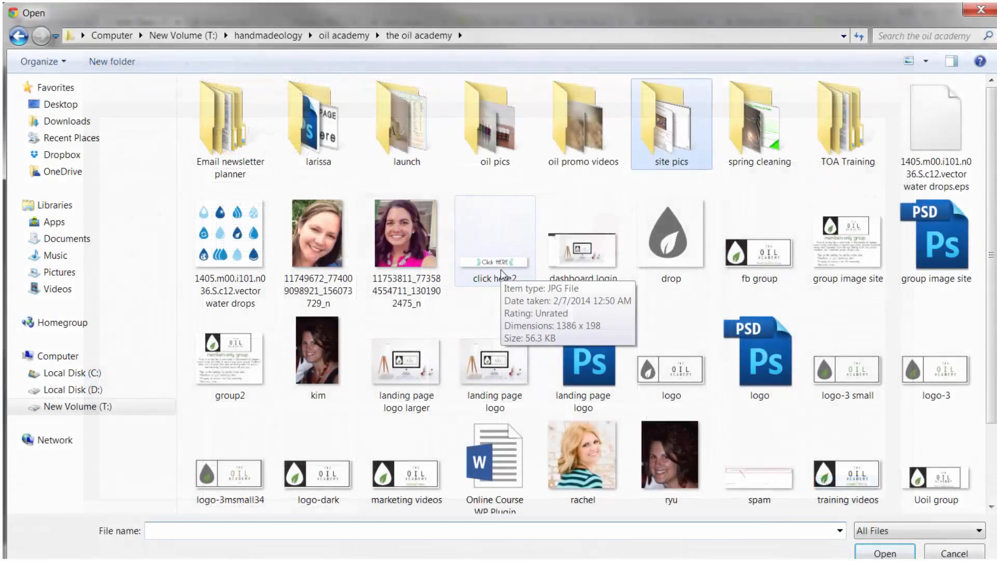
double_click(501, 270)
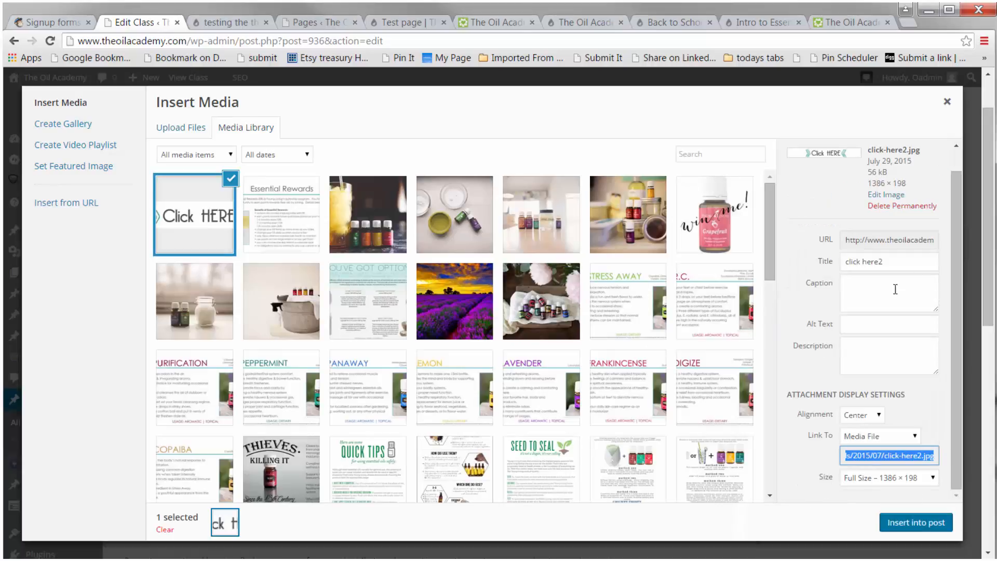
Step: Set the image size to Large – 940 × 134 and insert it into the post
left_click_drag(900, 260, 832, 277)
left_click(899, 262)
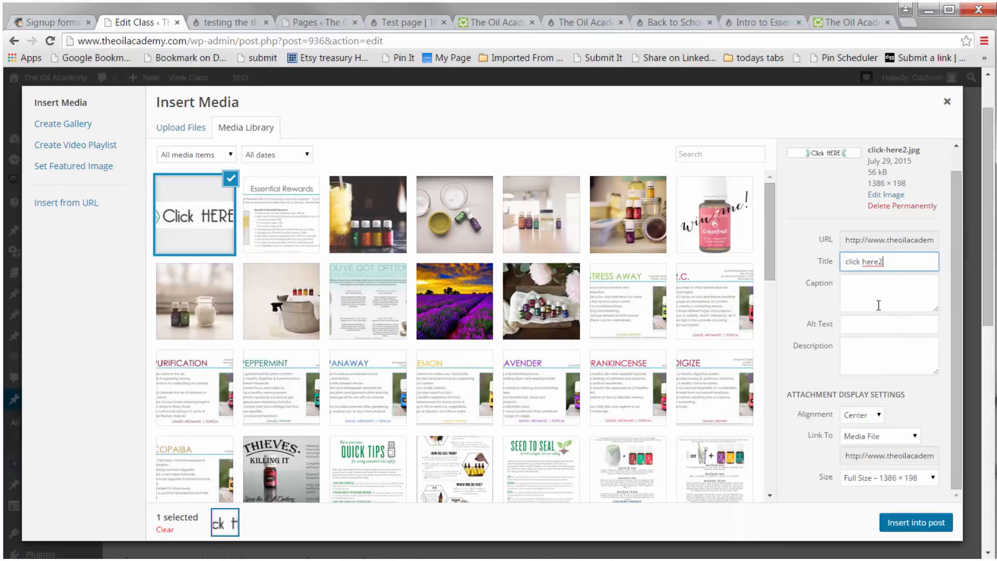
left_click(857, 326)
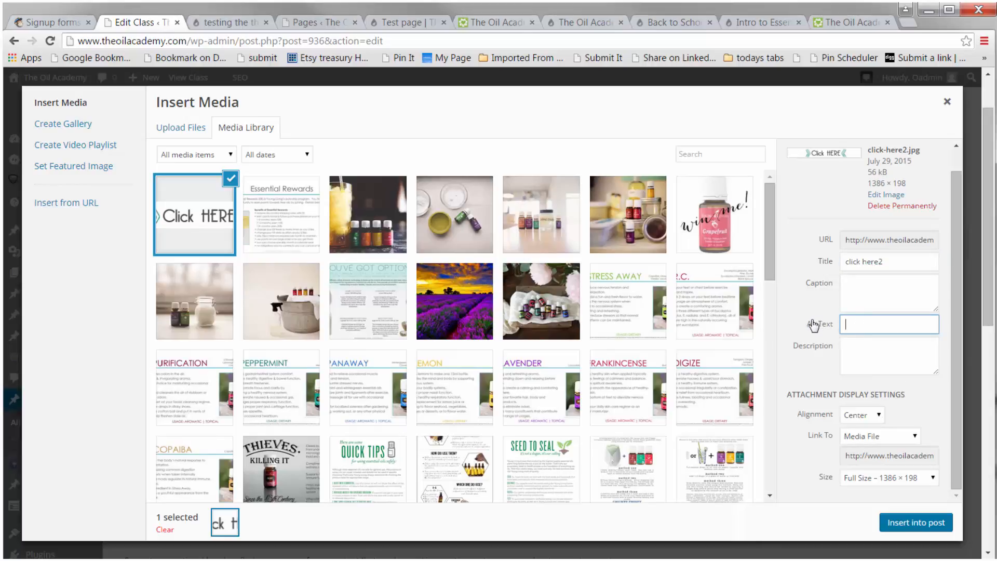
left_click_drag(809, 324, 835, 323)
triple_click(835, 324)
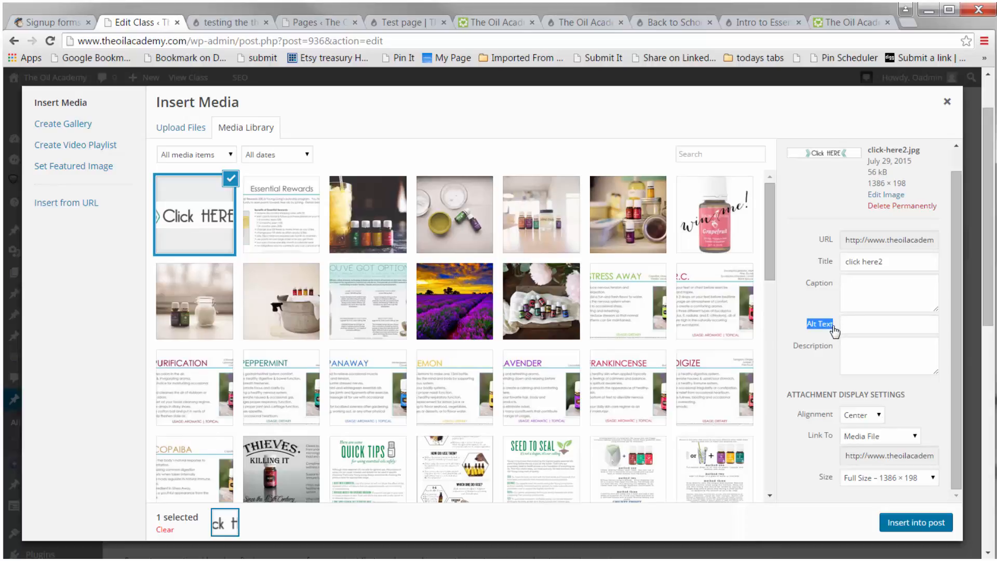
left_click(835, 330)
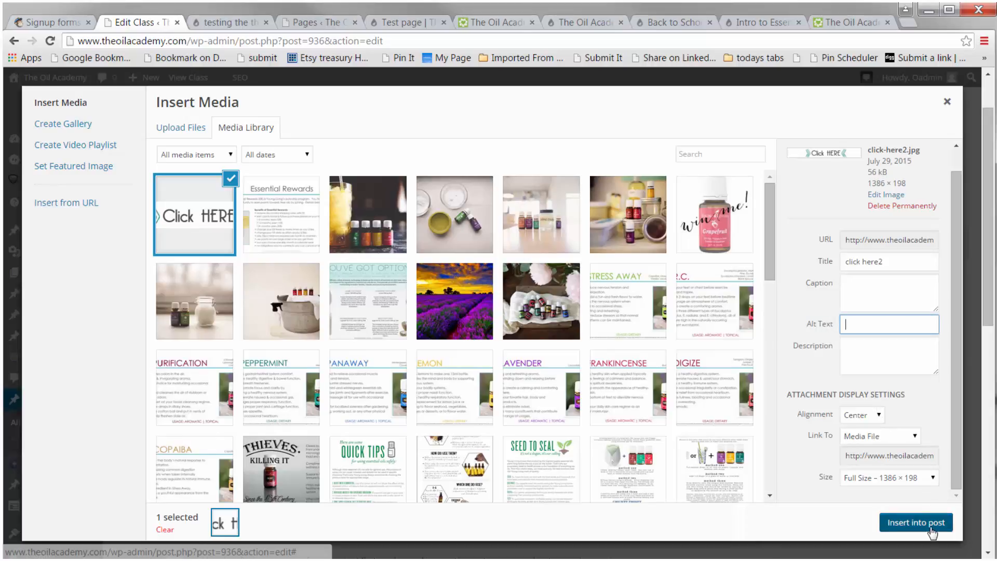
left_click(912, 476)
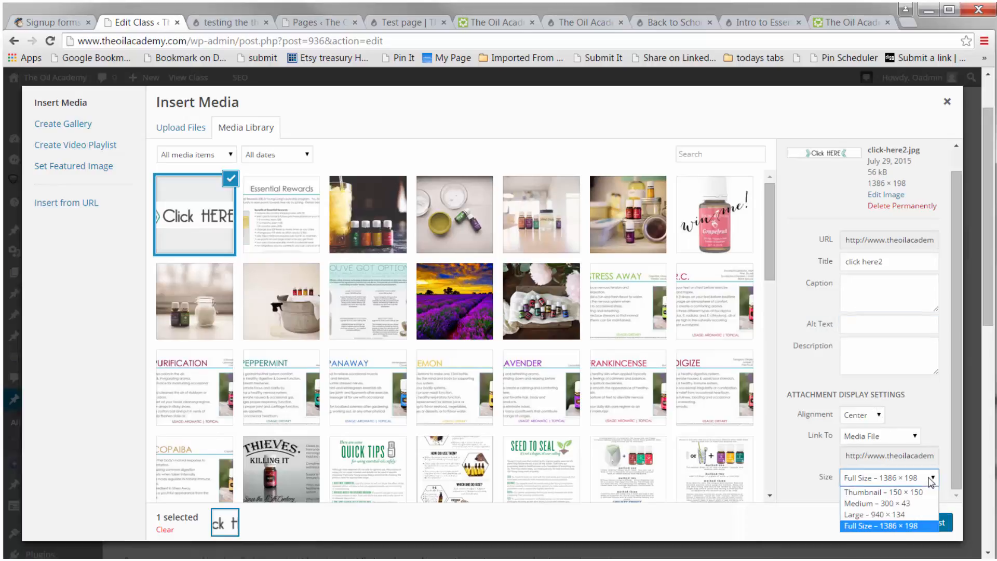
left_click(900, 514)
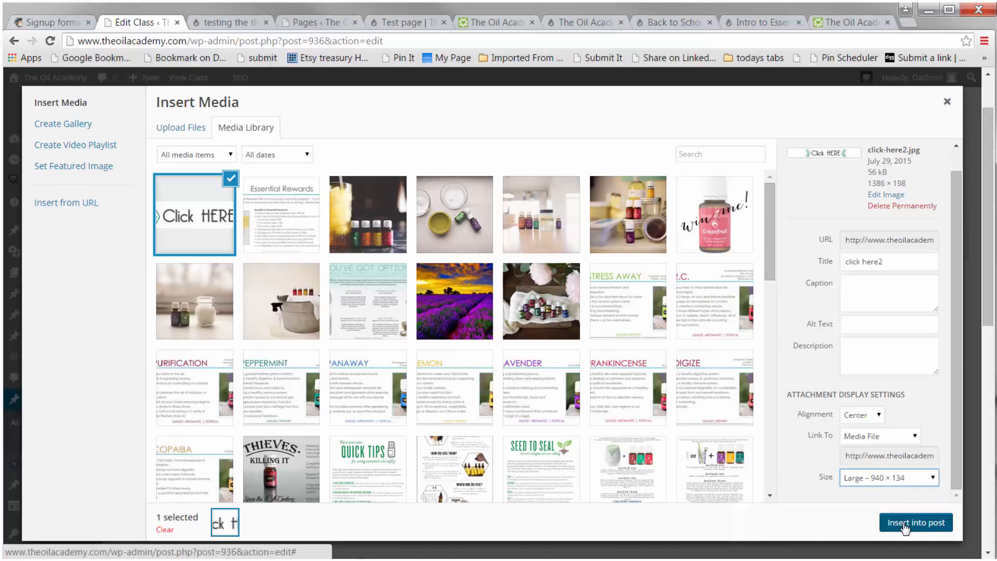
left_click(906, 524)
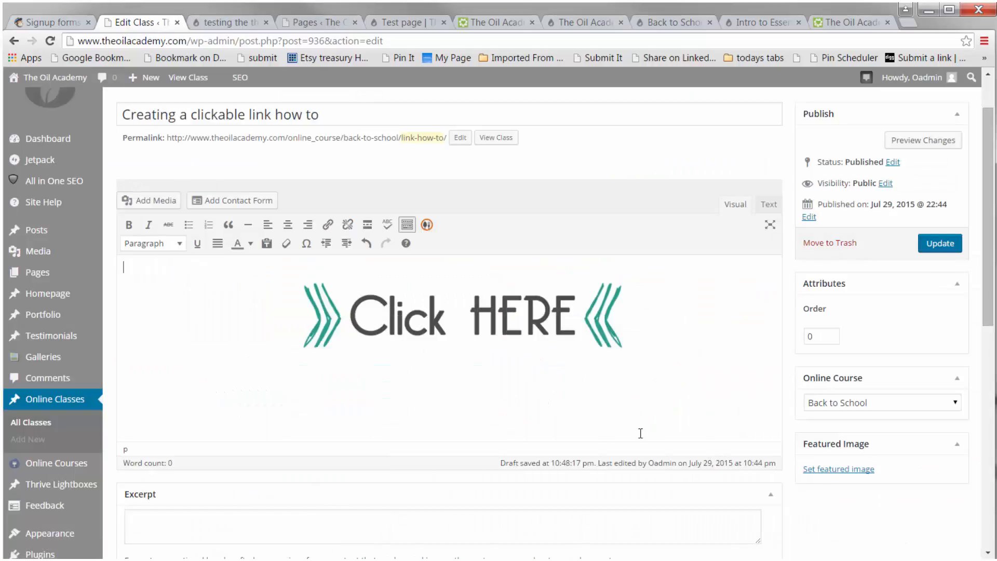
Step: Try left, center and right alignment on the inserted image, returning it to center
left_click(414, 326)
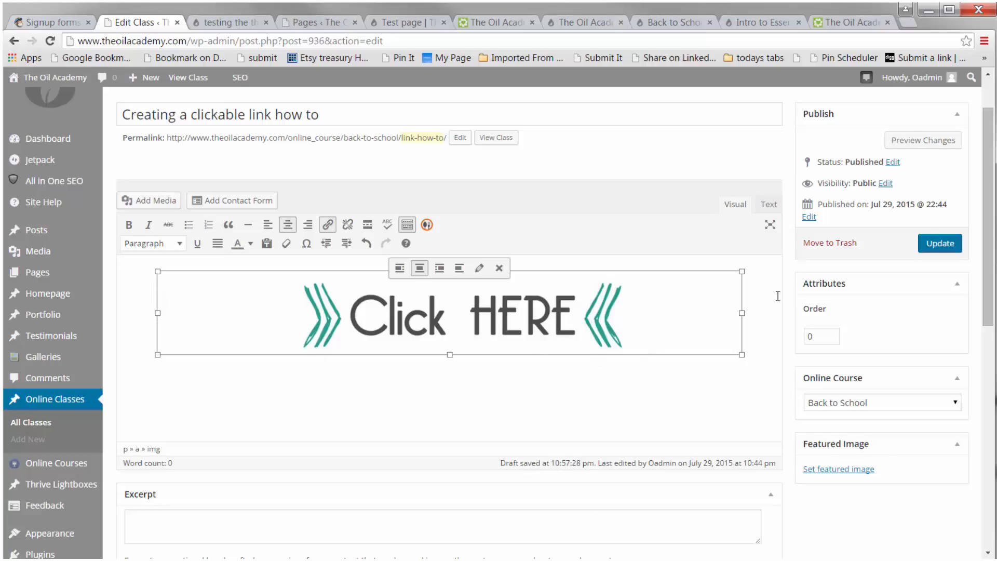
left_click(268, 224)
left_click(287, 224)
left_click(305, 226)
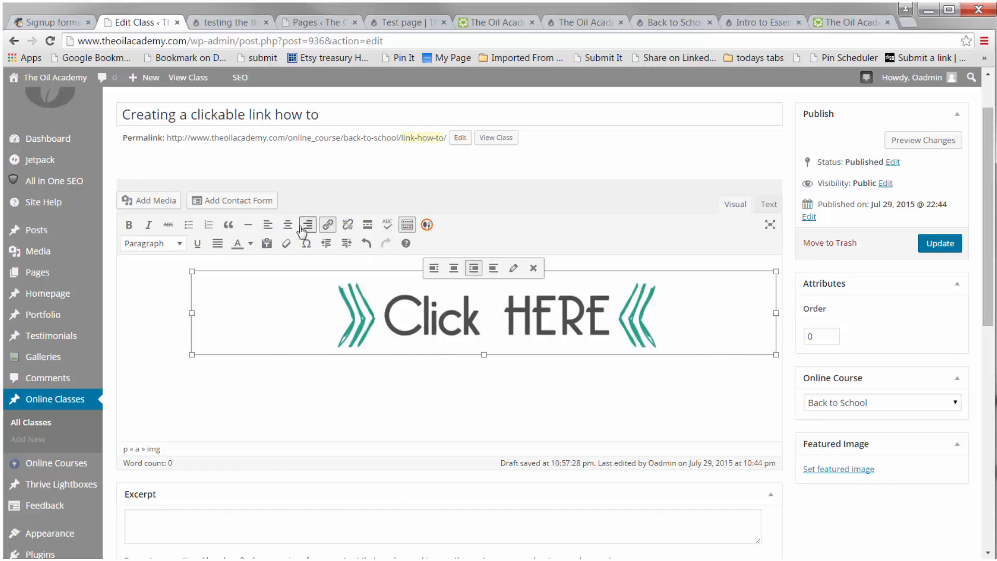
left_click(287, 225)
left_click(509, 397)
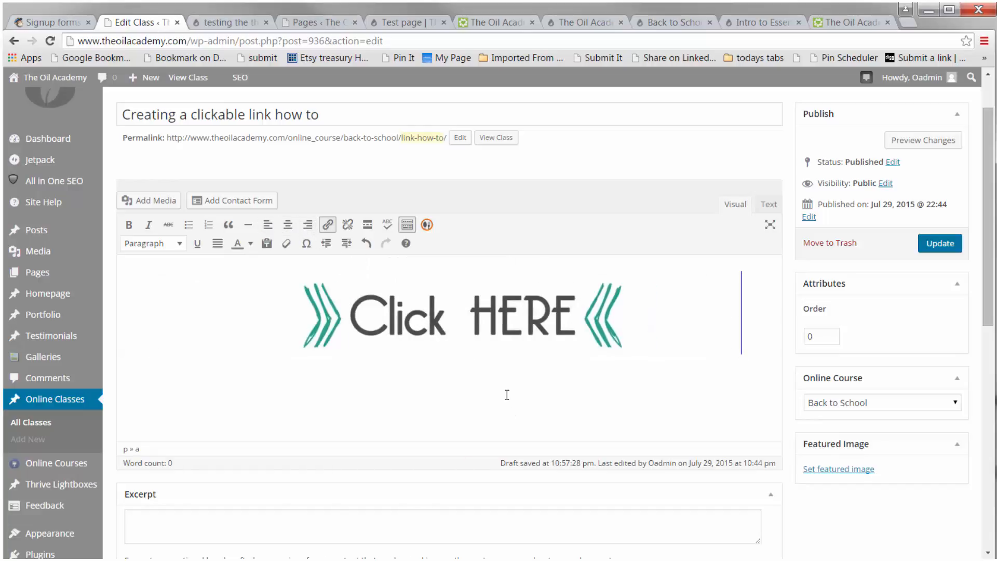
left_click(461, 332)
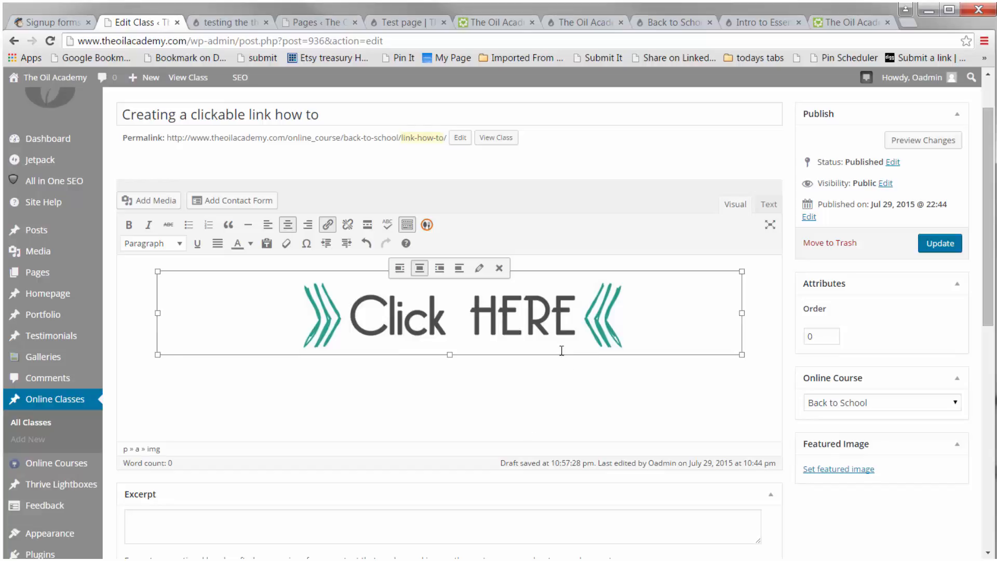
left_click(328, 226)
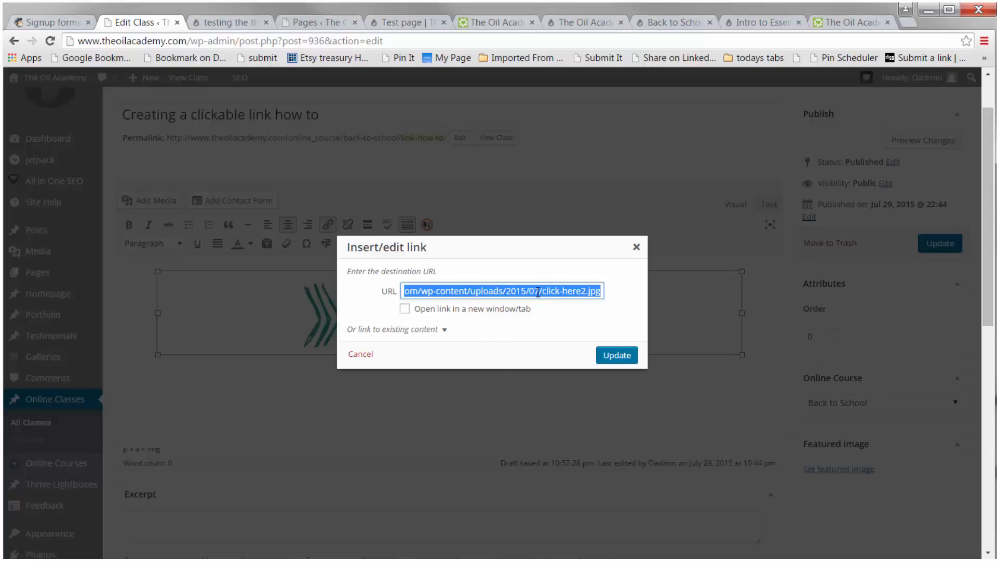
left_click_drag(347, 247, 434, 246)
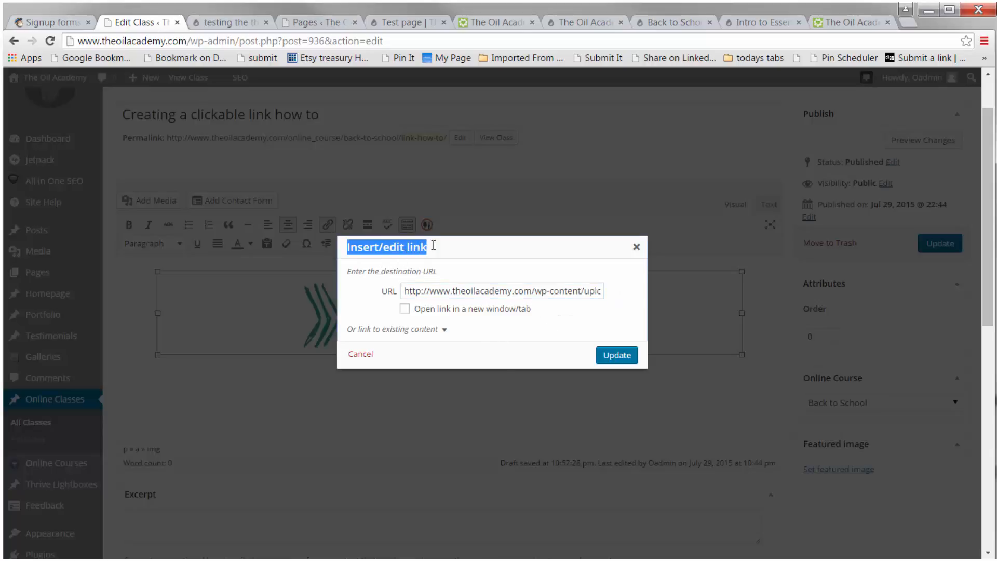
left_click(538, 325)
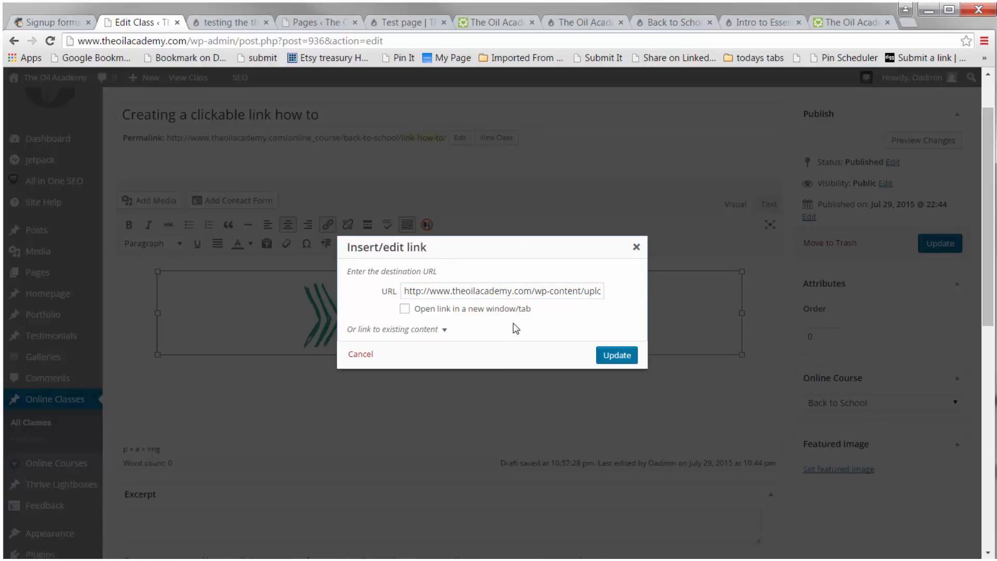
left_click(516, 291)
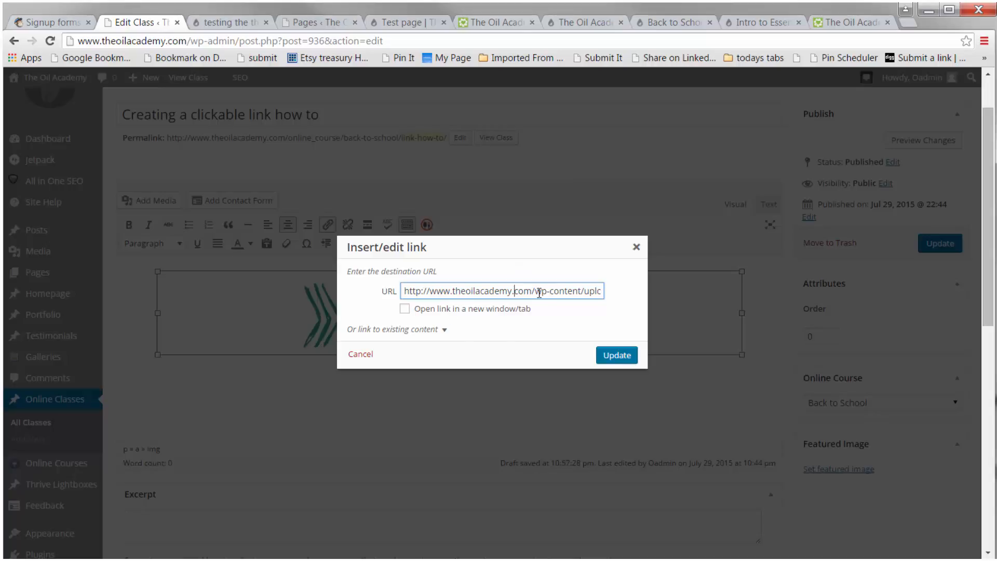
left_click_drag(537, 289, 629, 289)
key("BackSpace")
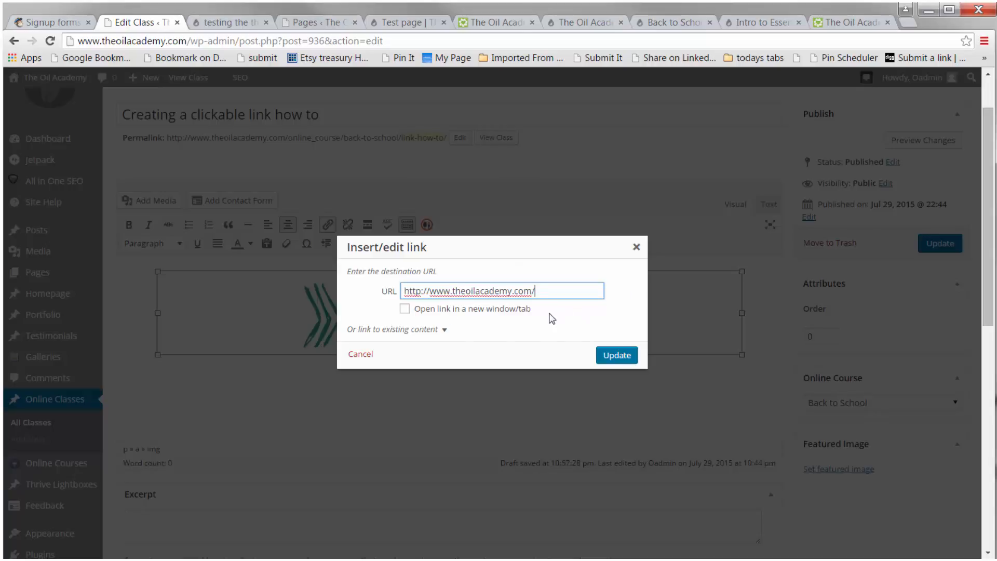
left_click(559, 314)
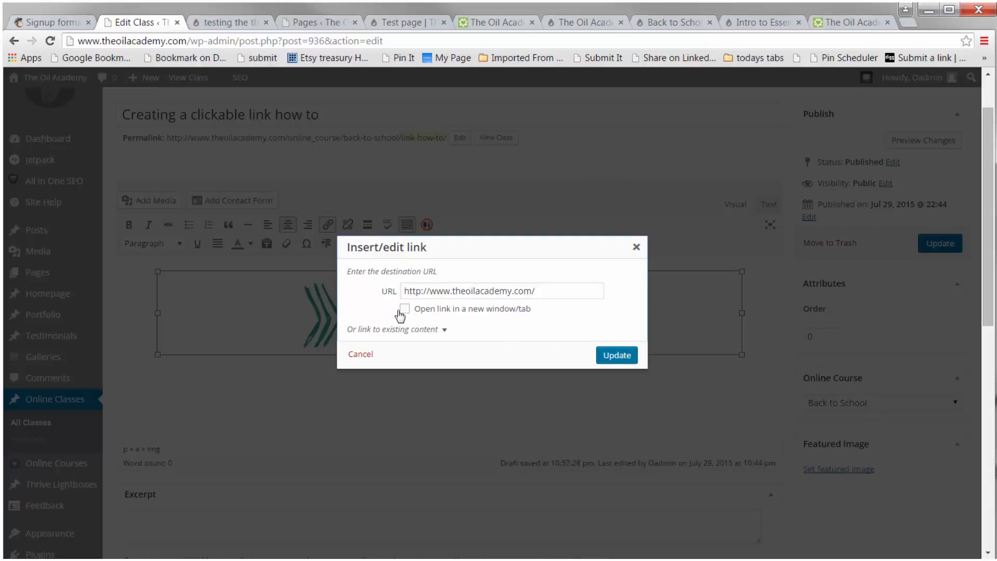
left_click(405, 309)
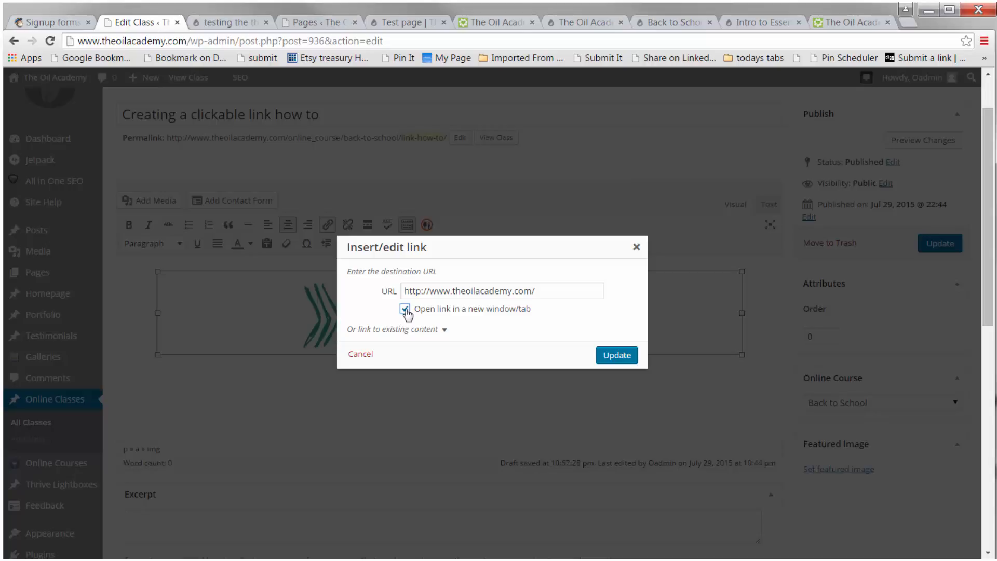
left_click(406, 309)
left_click(616, 355)
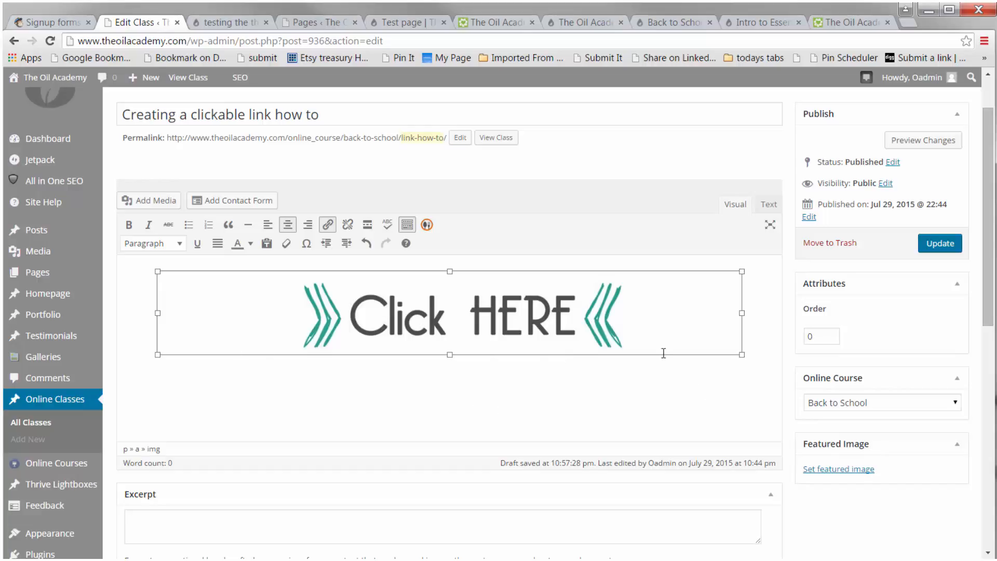
Step: Add a new paragraph below the image with the text Click here
left_click(753, 363)
key("Return")
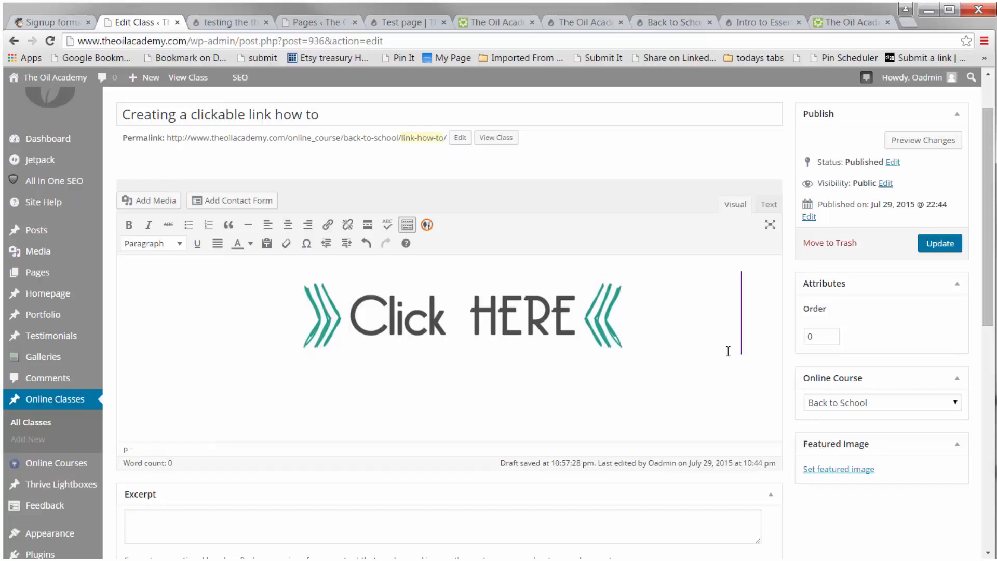
type("Clc")
type("ick here")
Step: Make the Click here text bold and format it as Heading 2
left_click_drag(174, 371, 125, 372)
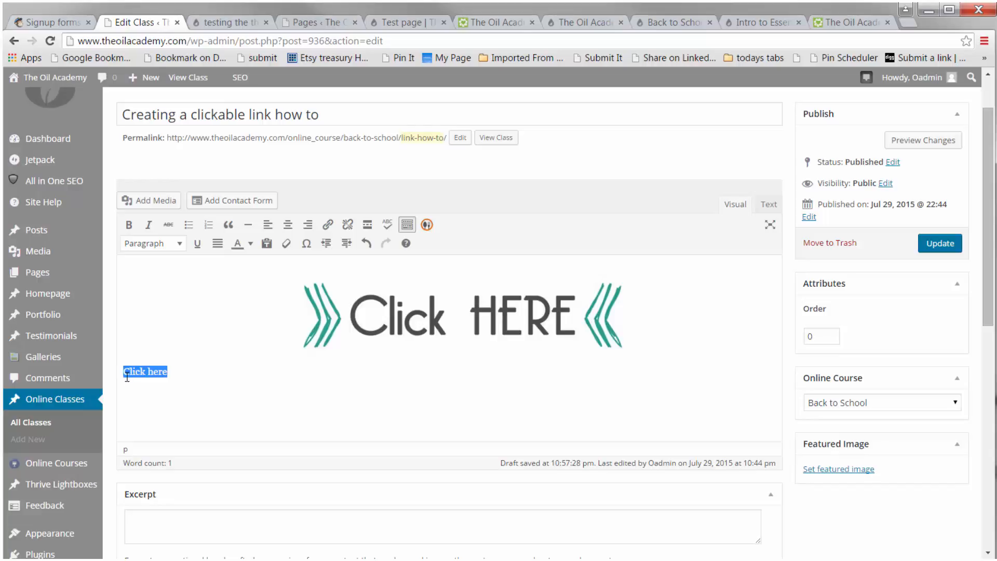
left_click(129, 224)
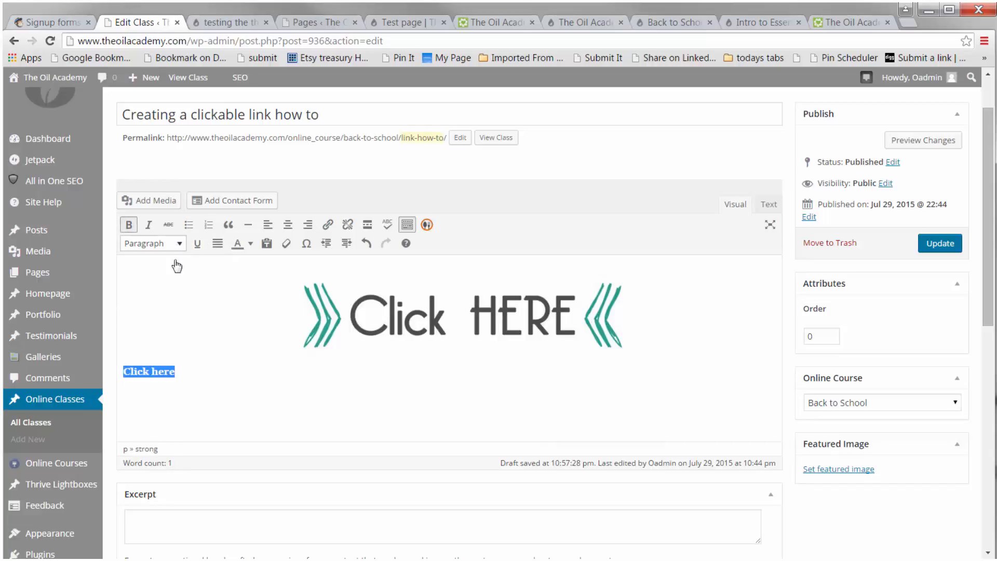
left_click(174, 243)
left_click(171, 320)
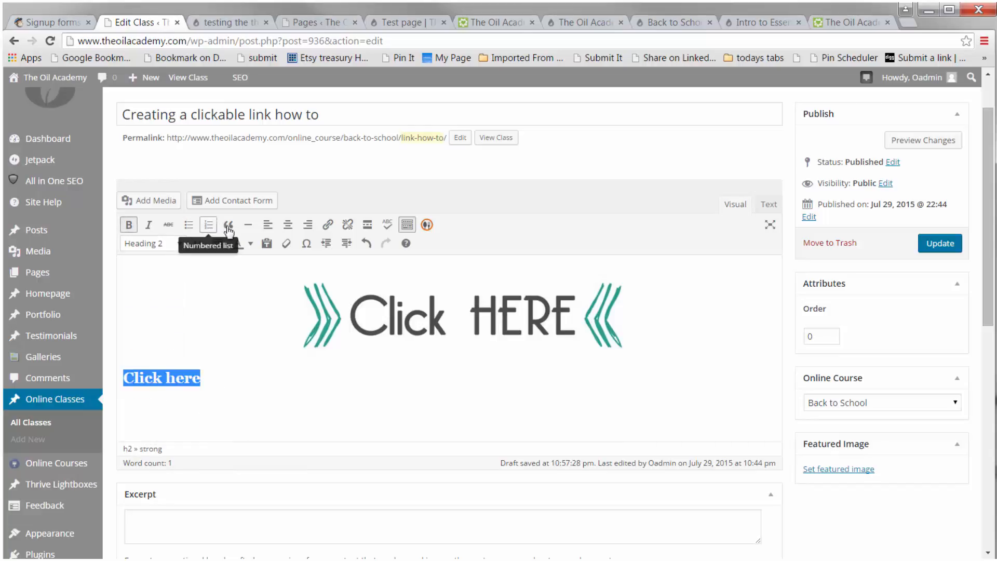
Step: Center the Click here heading and set its text color to green
left_click(288, 225)
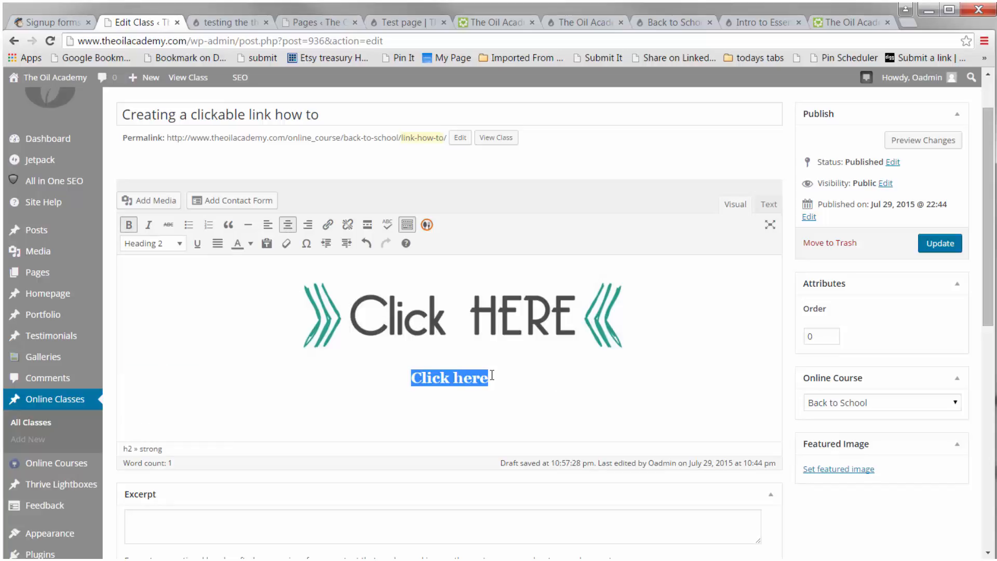
left_click_drag(492, 375, 388, 387)
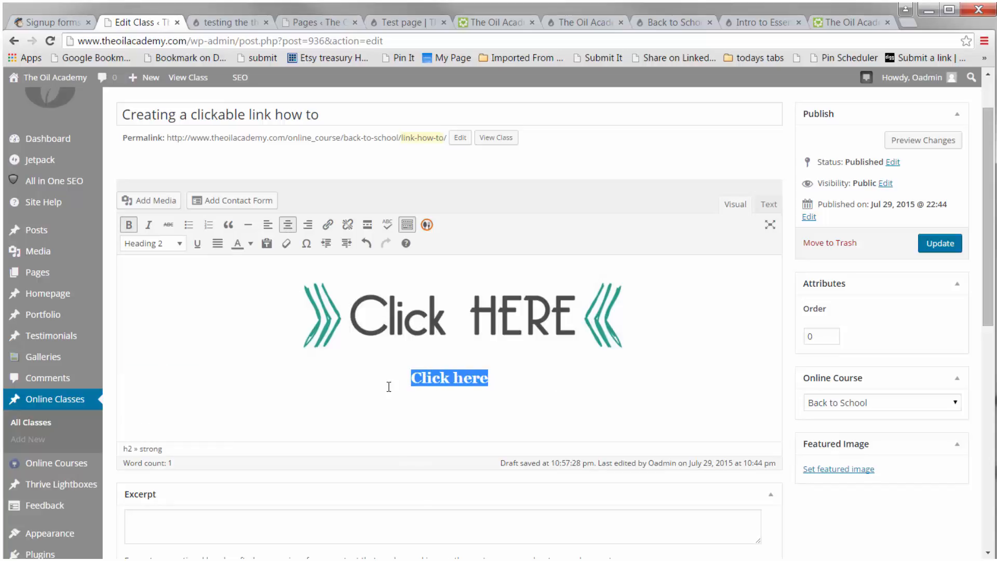
left_click(250, 243)
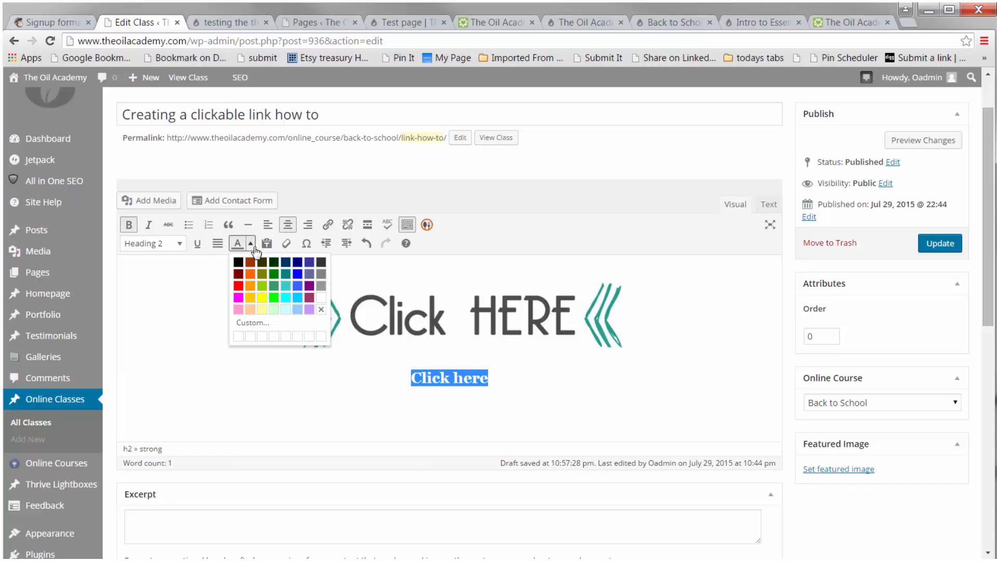
left_click(274, 275)
left_click(463, 381)
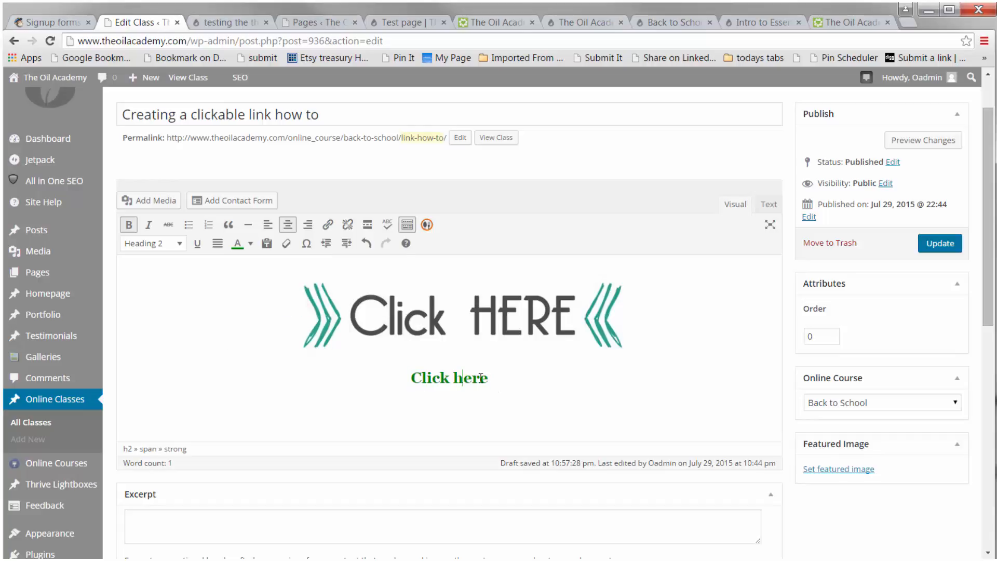
left_click_drag(494, 379, 396, 375)
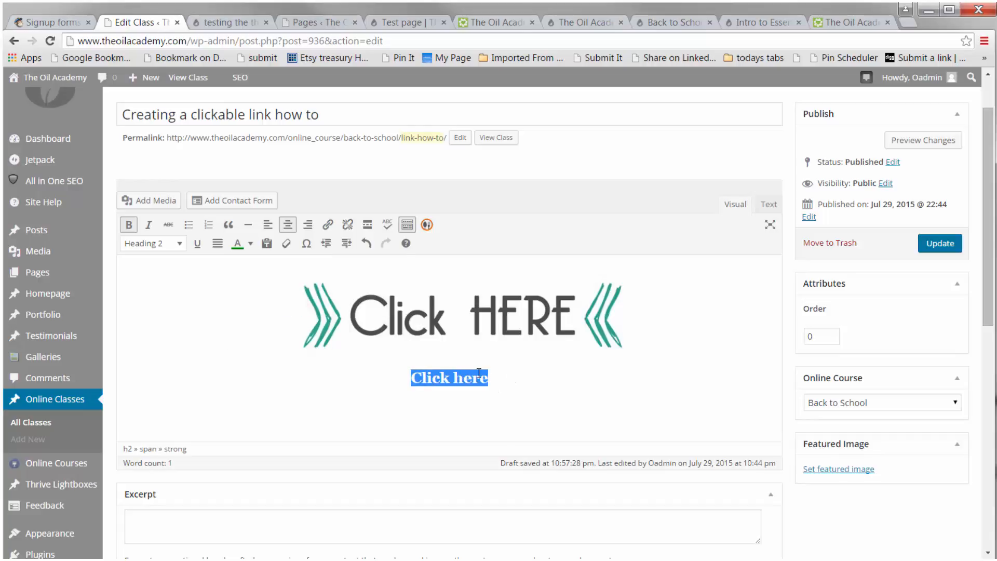
left_click(328, 224)
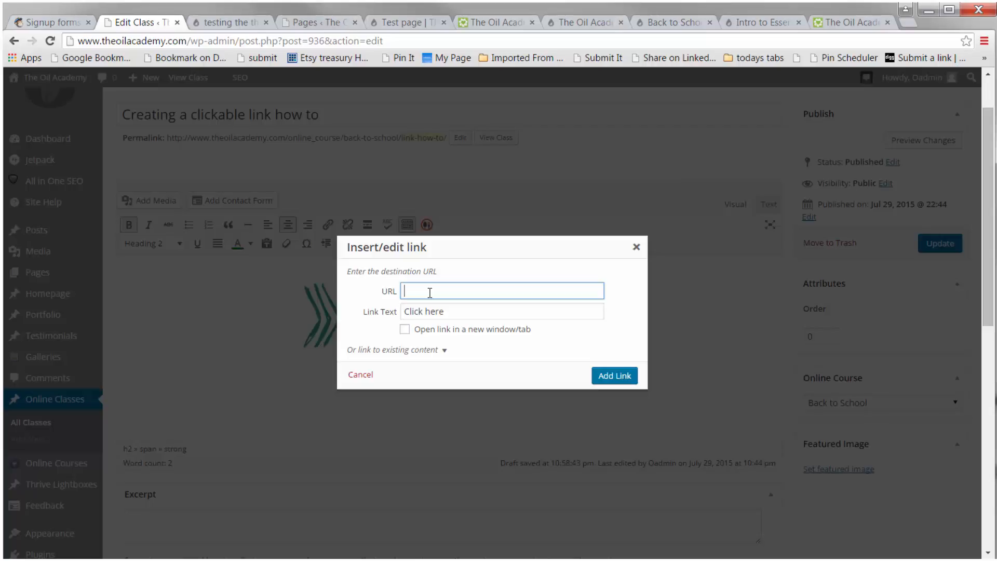
type("http://")
left_click(636, 247)
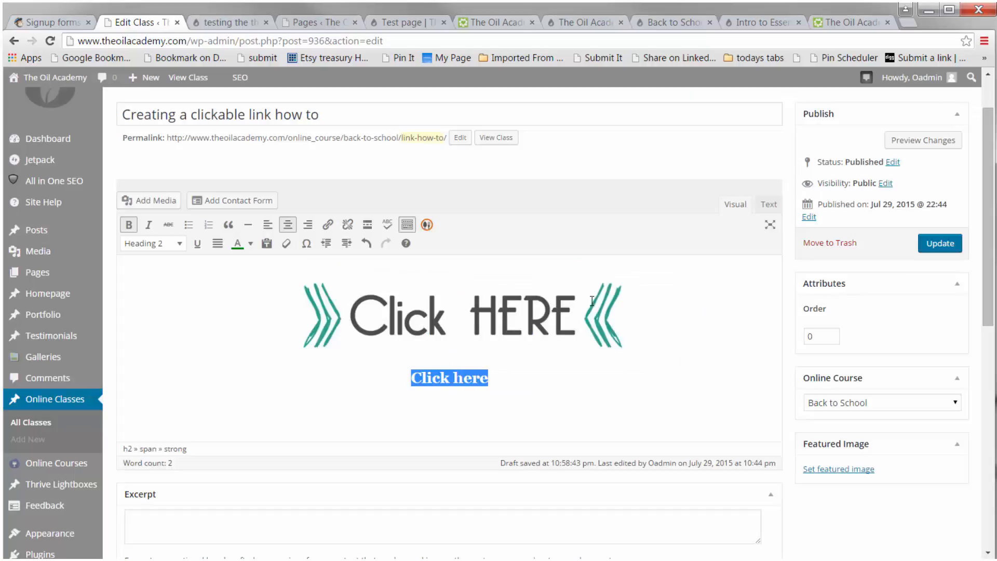
left_click(442, 381)
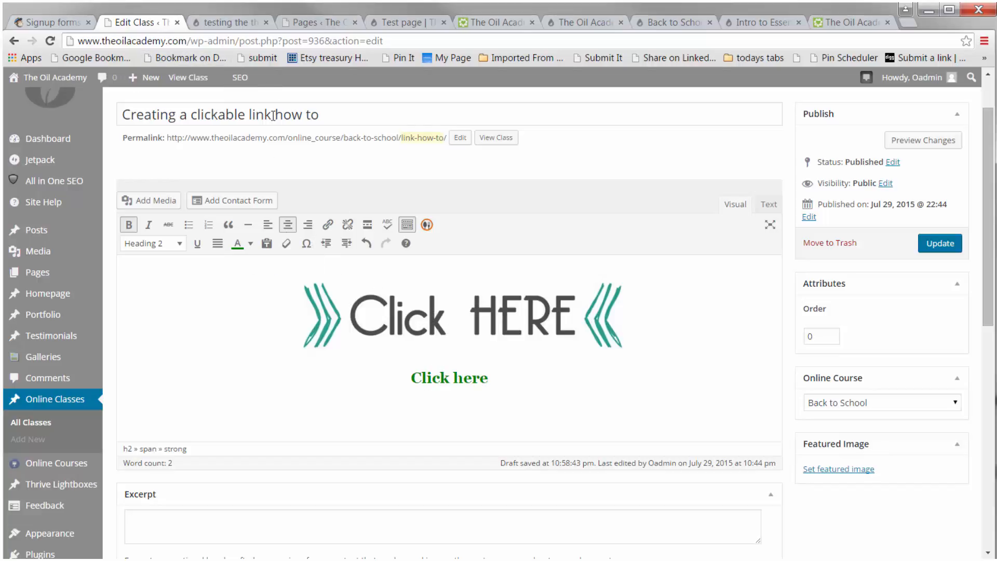
Step: Switch to the testing the Thrive landing page tab
left_click(305, 24)
left_click(263, 24)
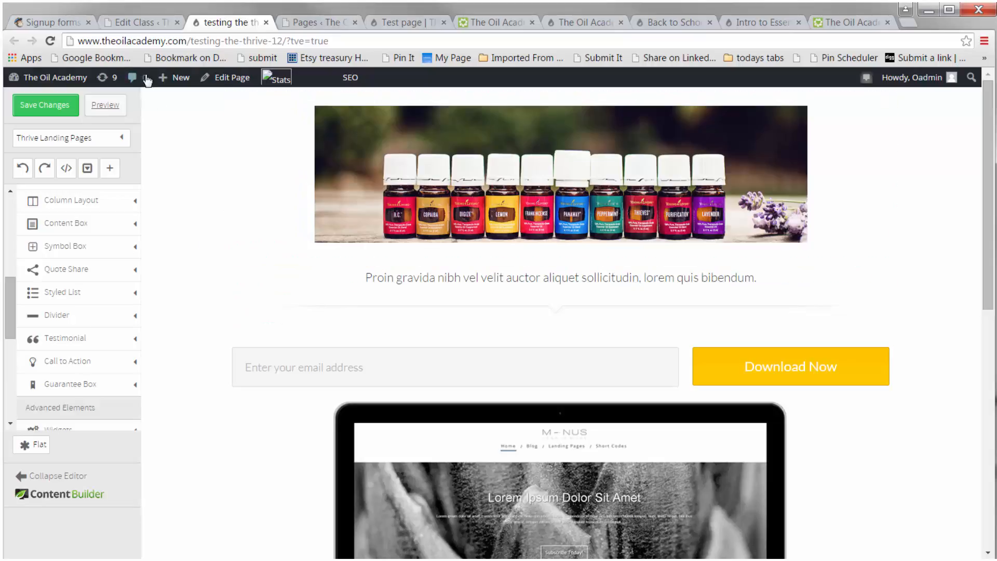
Step: Add an Image element below the banner and insert the Click HERE image from the media library
scroll(122, 366, "up", 5)
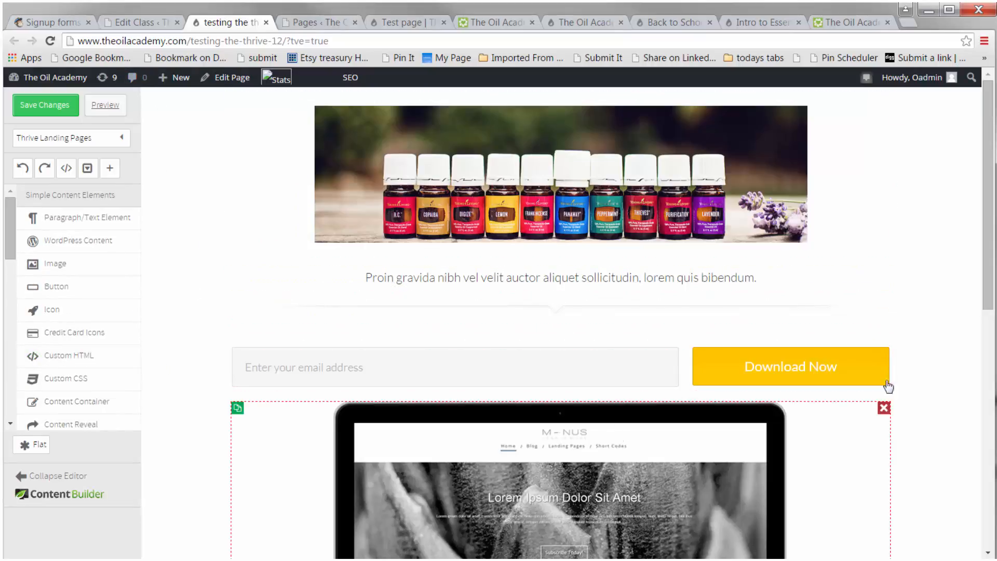
scroll(954, 240, "down", 2)
scroll(954, 240, "up", 2)
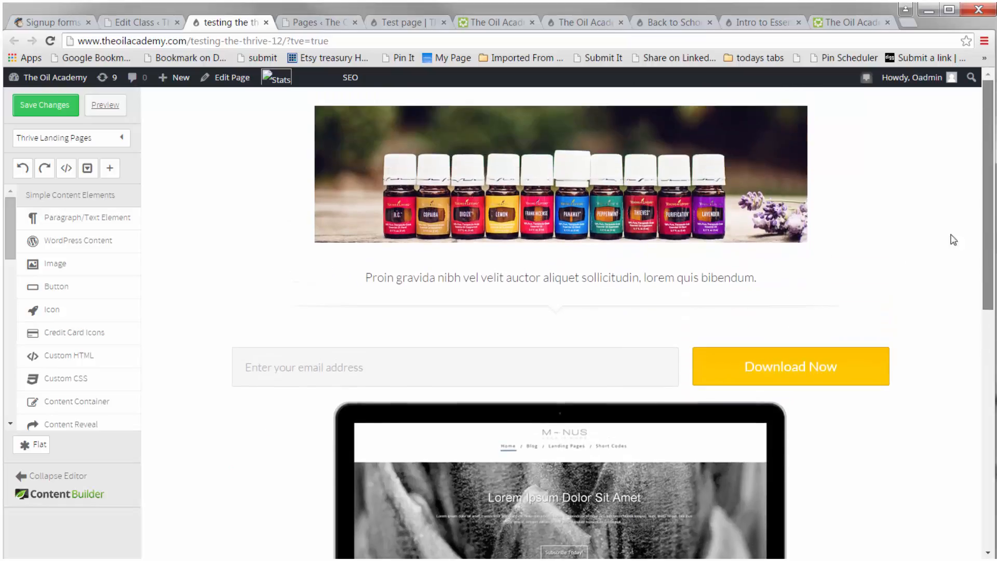
scroll(993, 202, "down", 1)
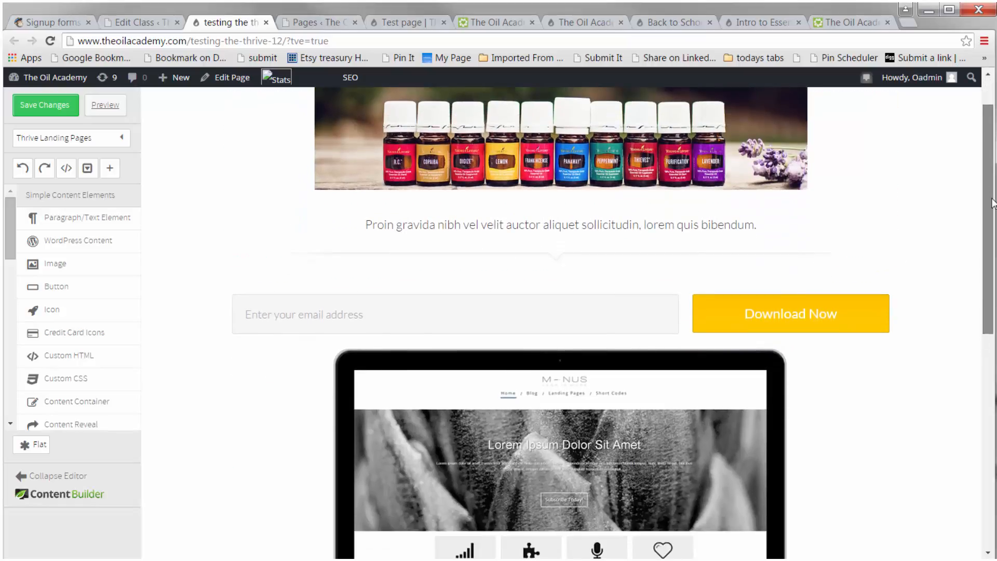
scroll(993, 203, "up", 1)
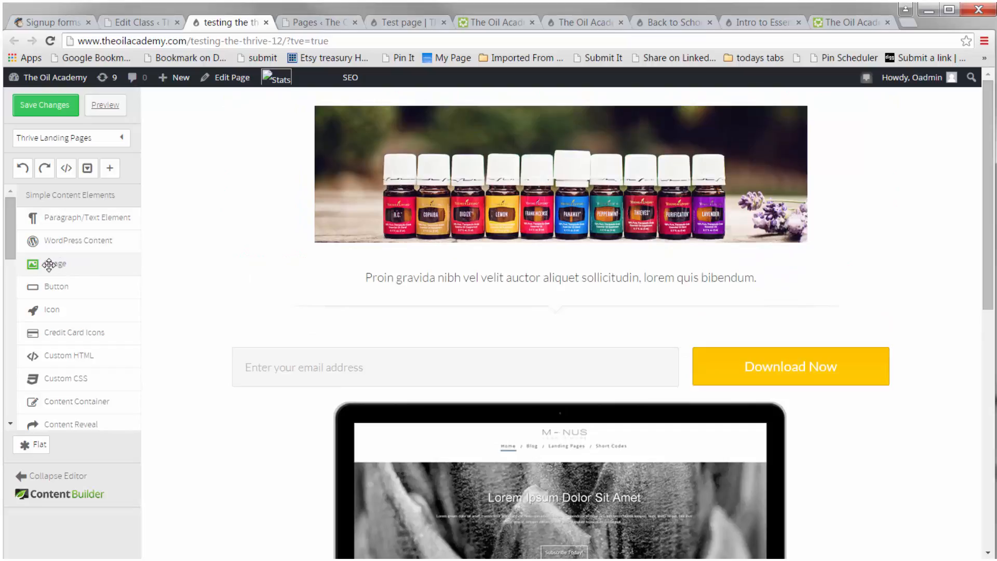
left_click_drag(49, 265, 580, 265)
left_click(557, 280)
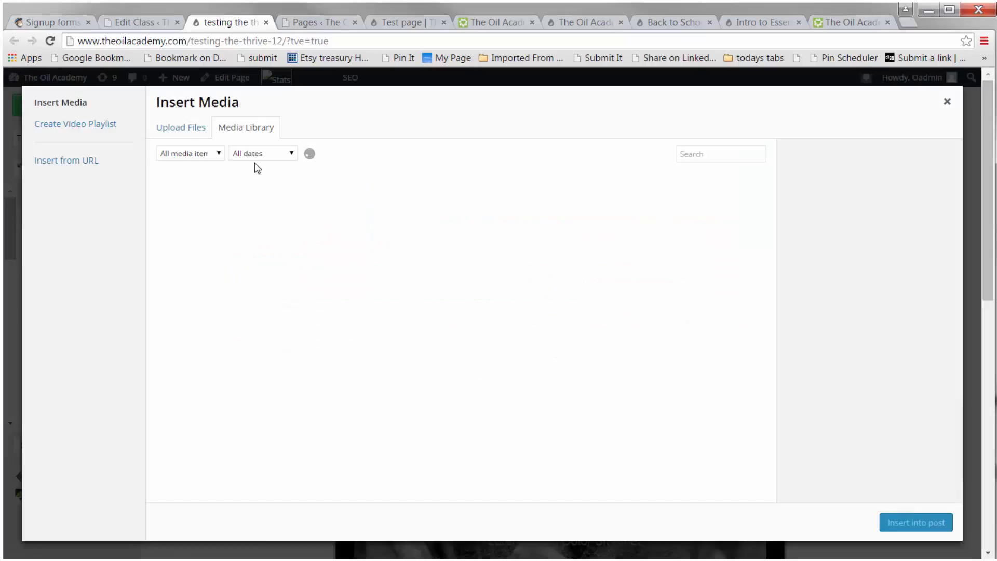
left_click(211, 208)
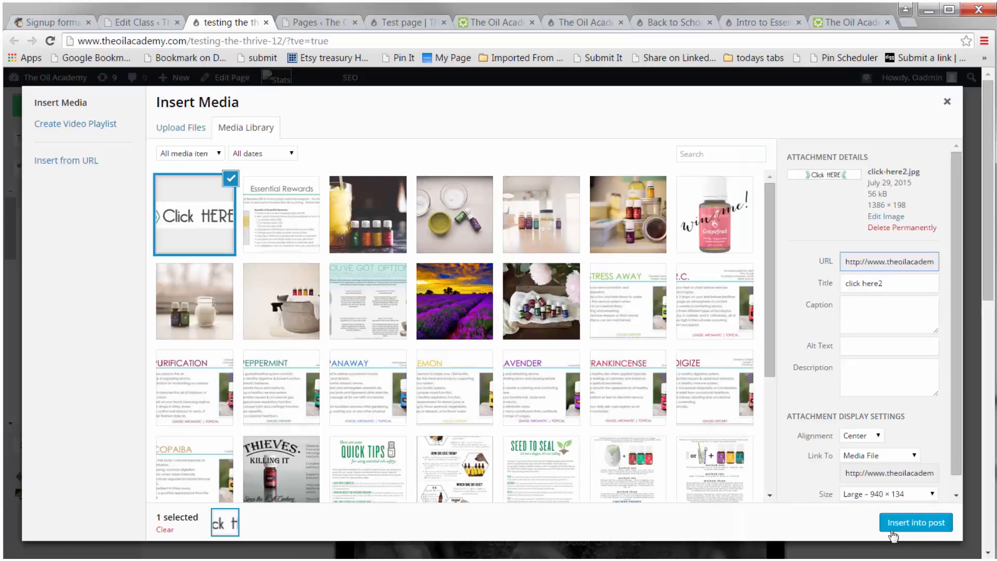
left_click(918, 525)
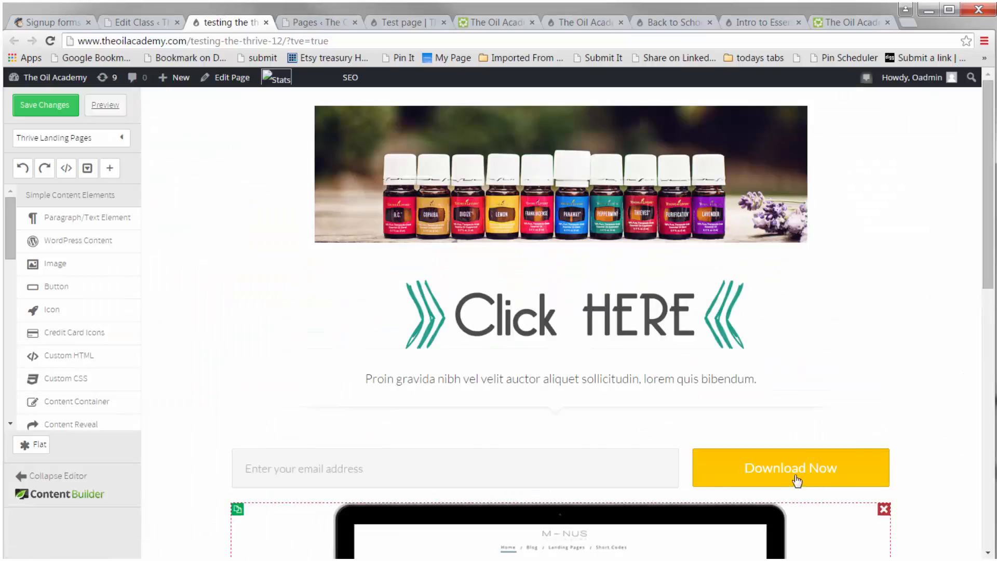
left_click(604, 326)
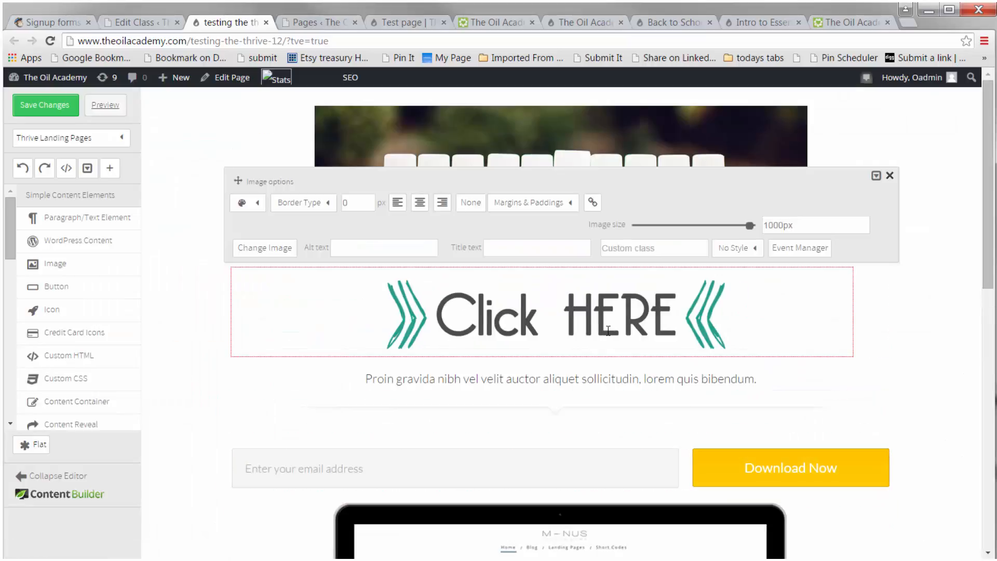
left_click(593, 204)
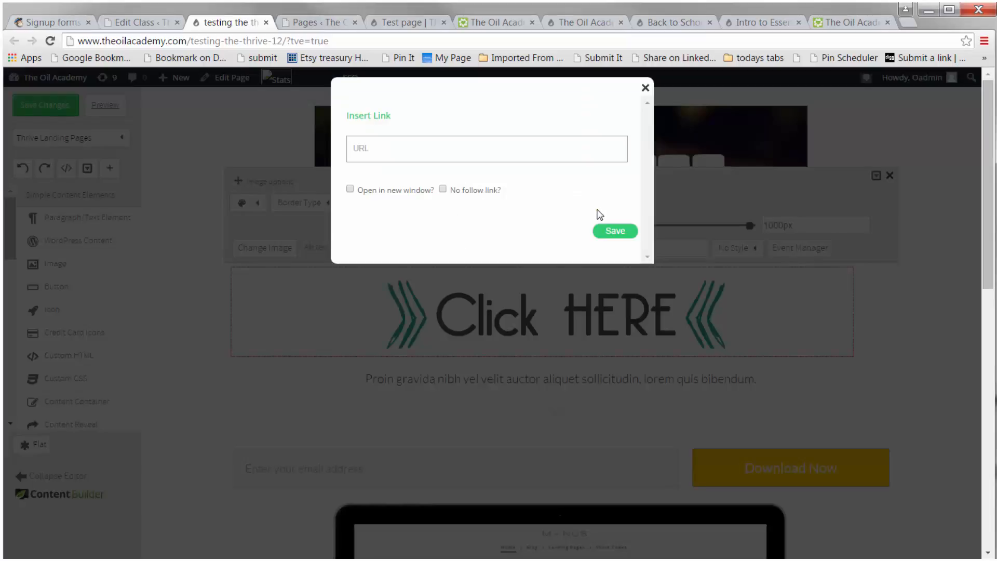
left_click(375, 152)
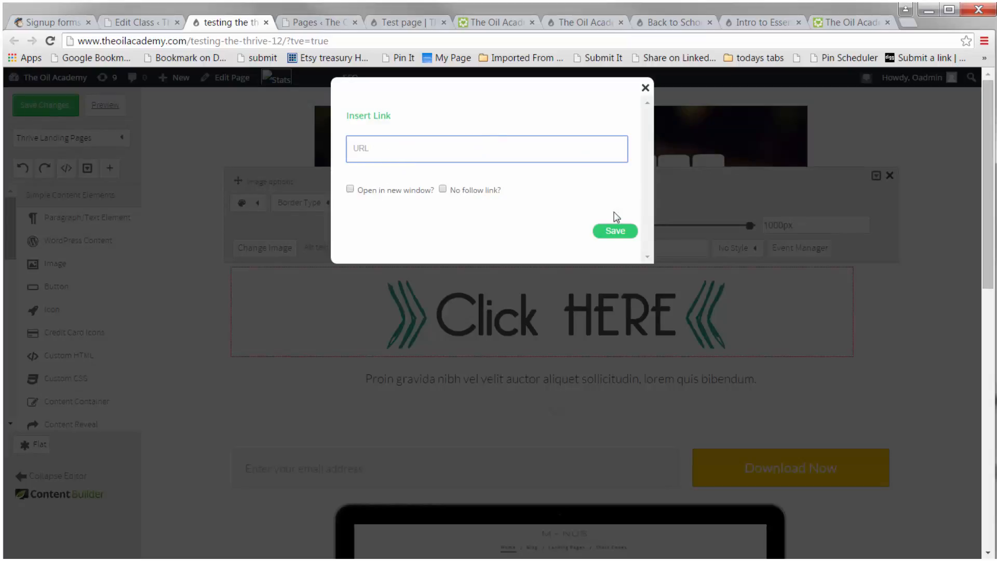
left_click(646, 88)
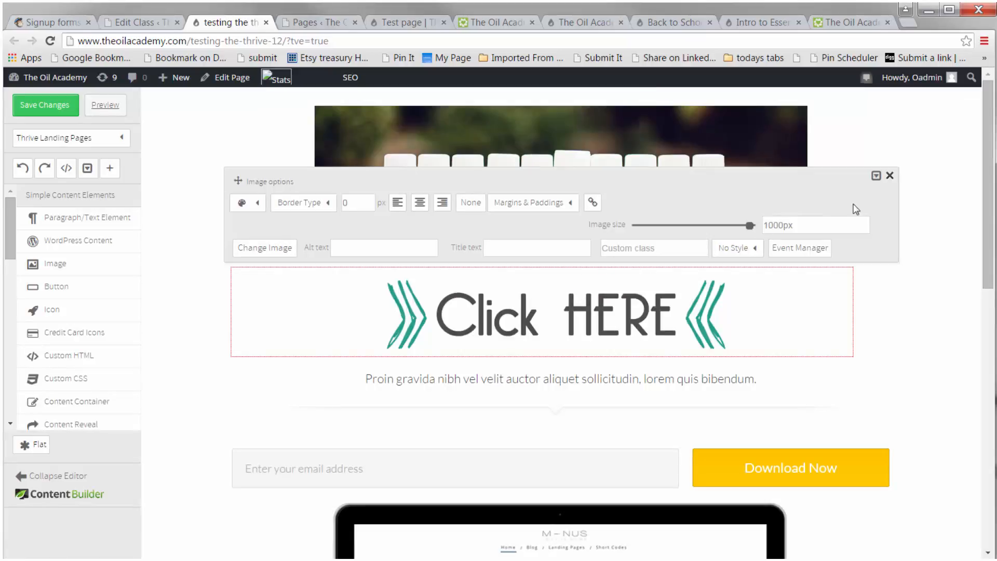
left_click(892, 178)
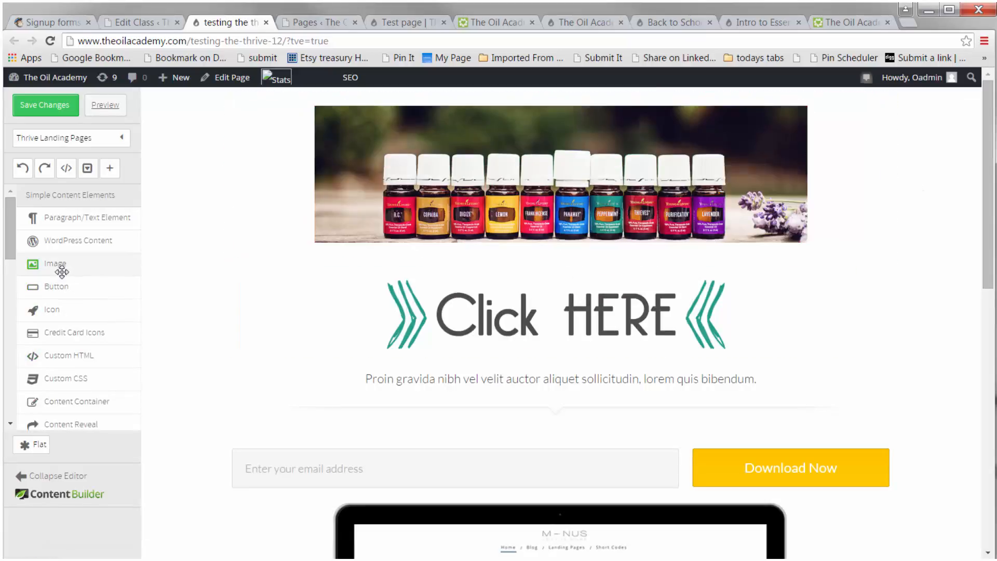
Step: Add a Paragraph/Text element above the Click HERE image with the text Click Here
left_click_drag(78, 217, 489, 267)
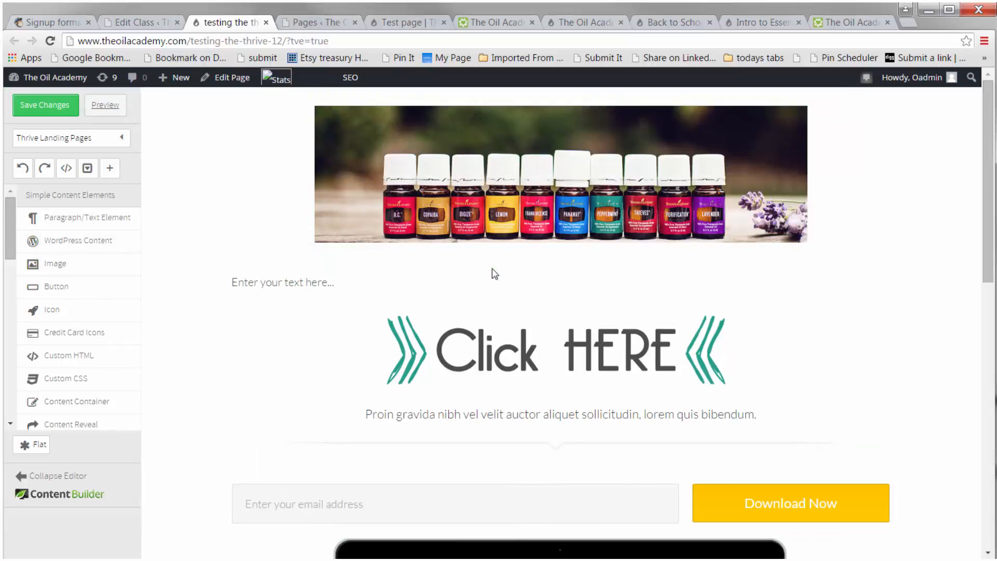
left_click(351, 285)
type("Click Here")
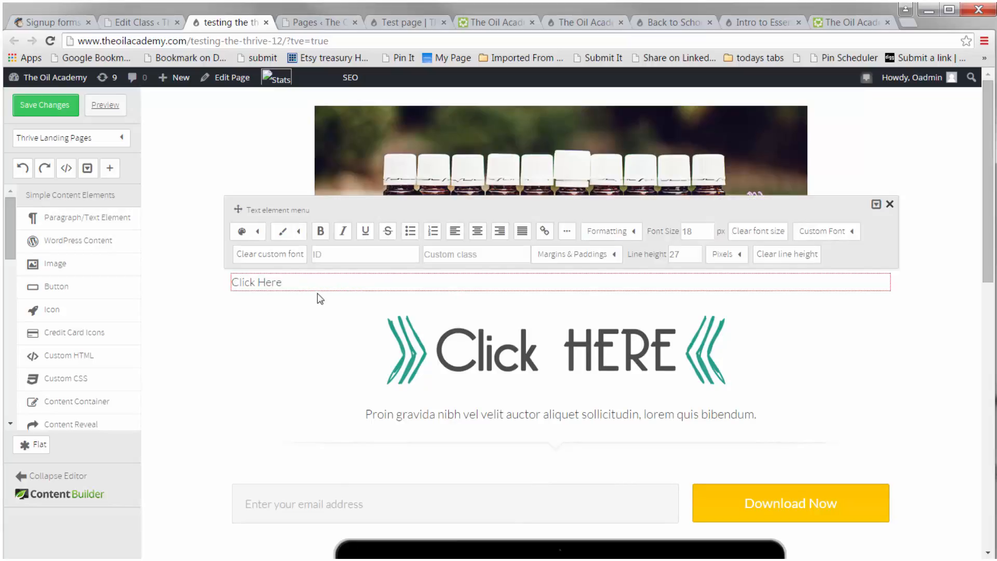
Step: Make the Click Here text bold and center it
left_click(302, 272)
left_click(291, 286)
left_click_drag(292, 287, 231, 283)
left_click(320, 230)
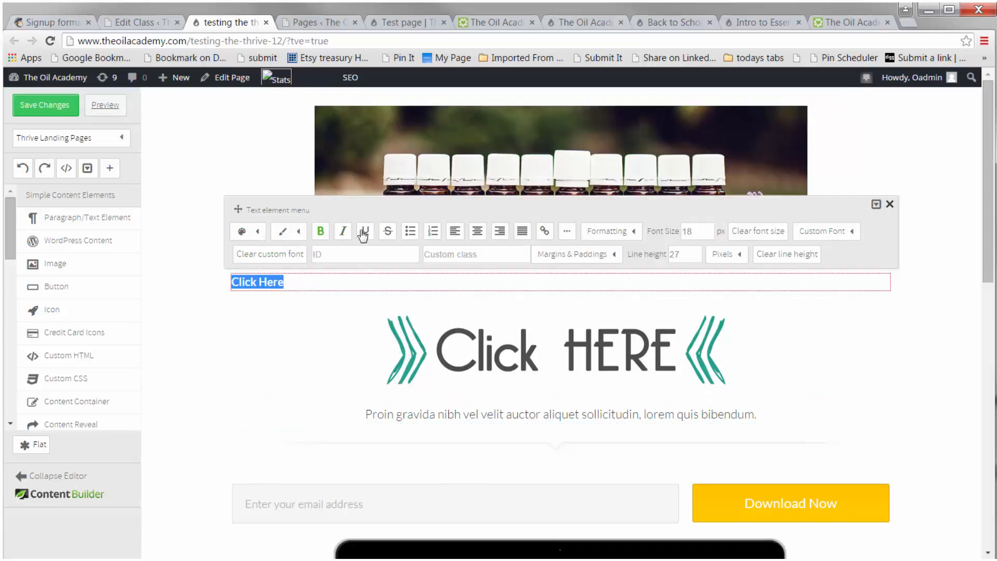
left_click(483, 238)
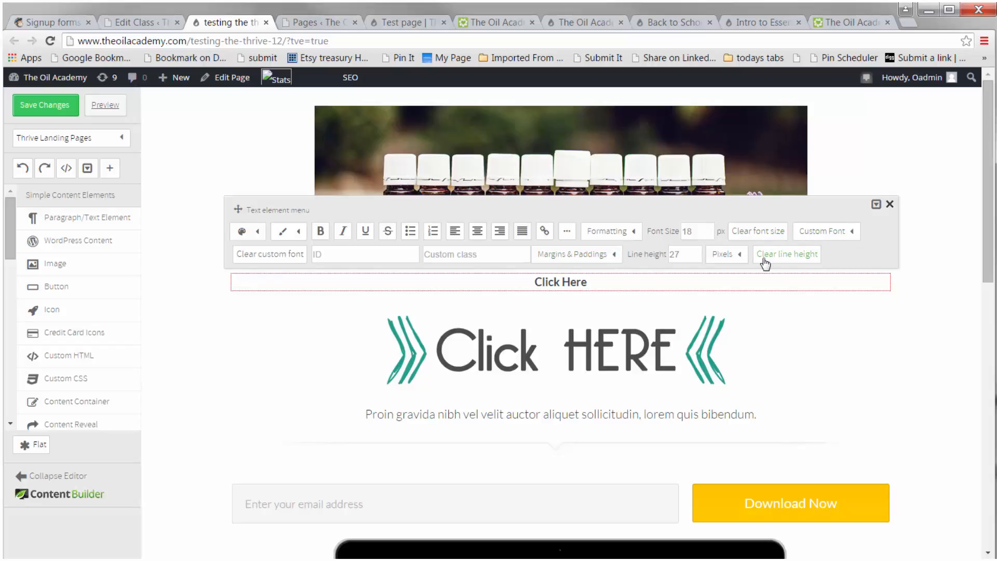
Step: Enlarge the Click Here text to a font size of 50 px
double_click(705, 233)
left_click(876, 331)
left_click(582, 289)
left_click(586, 292)
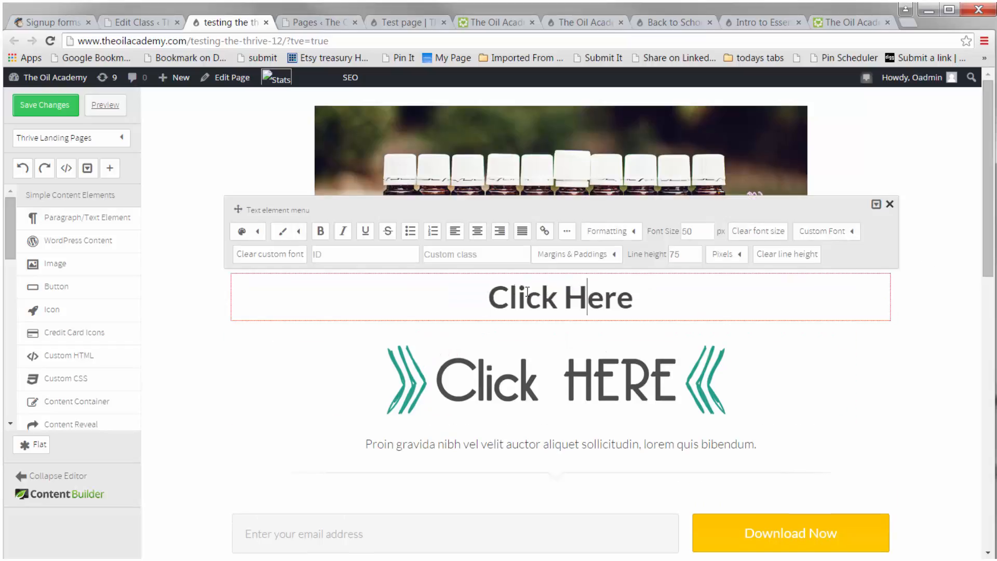
left_click_drag(488, 296, 640, 301)
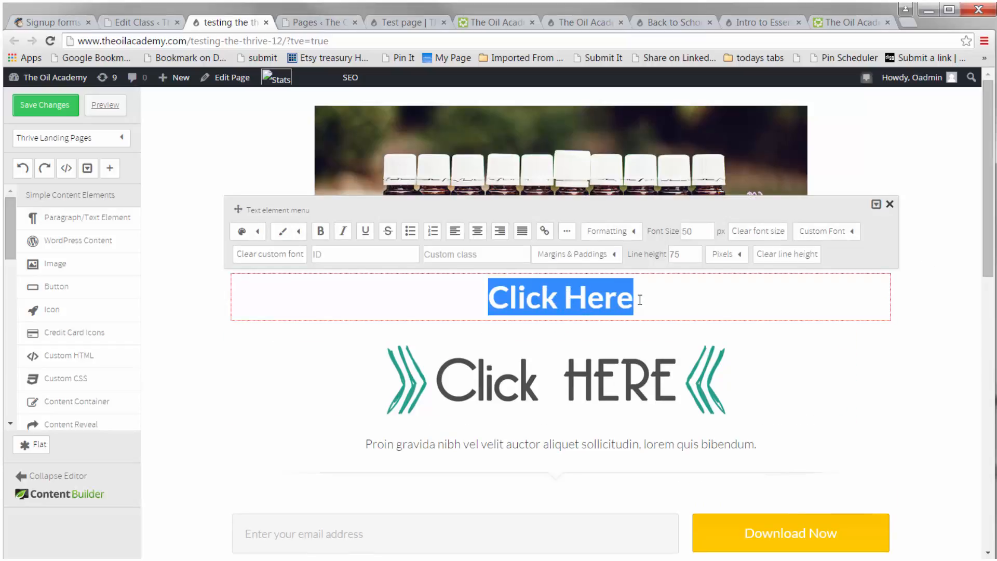
left_click(546, 231)
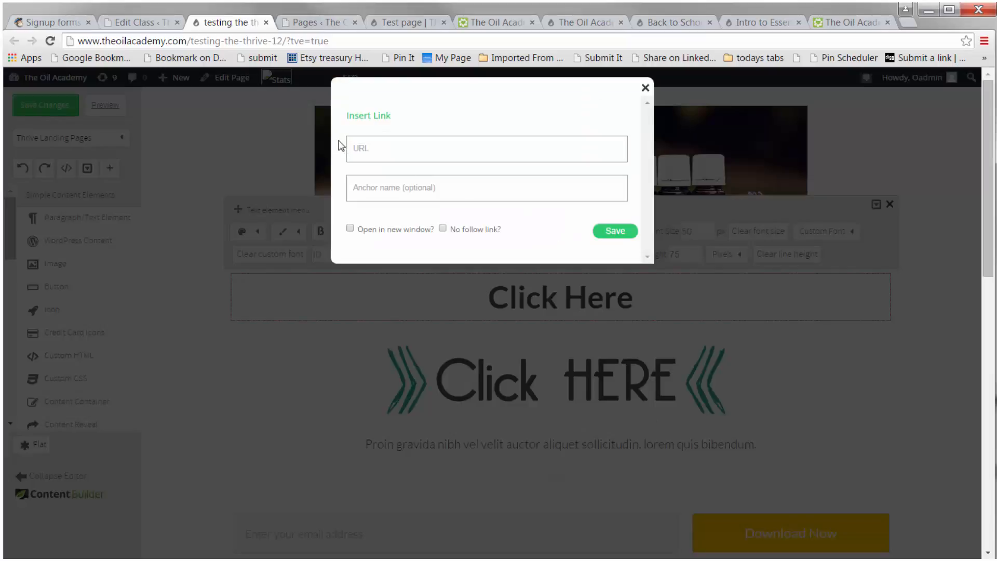
left_click(368, 152)
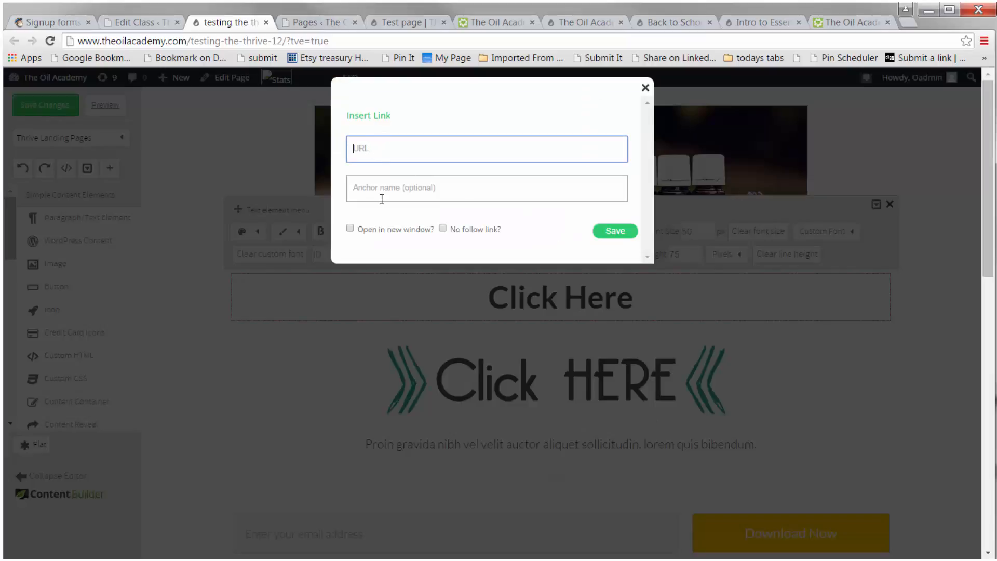
left_click(645, 89)
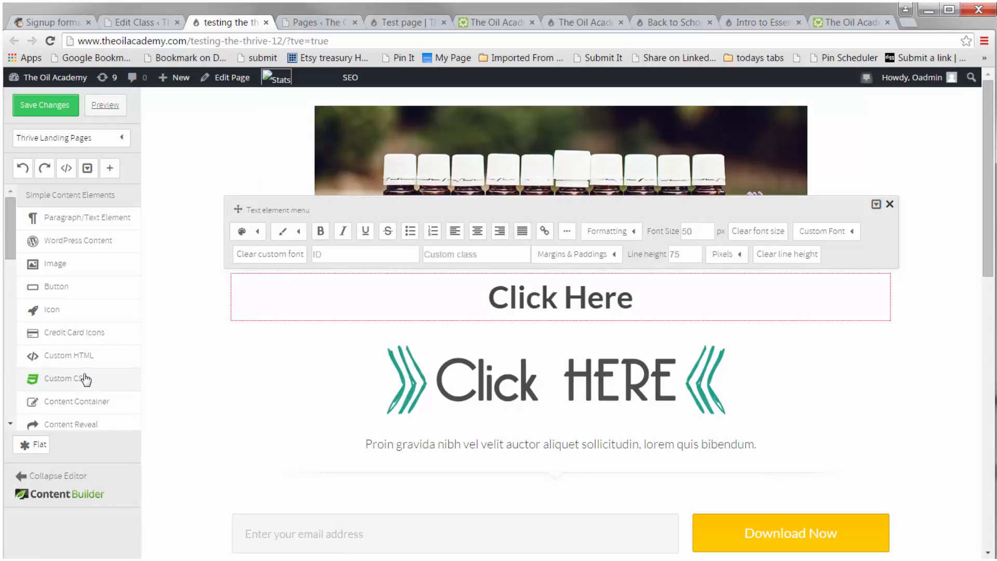
Step: Add a Call to Action Style 1 element above the Click Here text
scroll(94, 372, "down", 5)
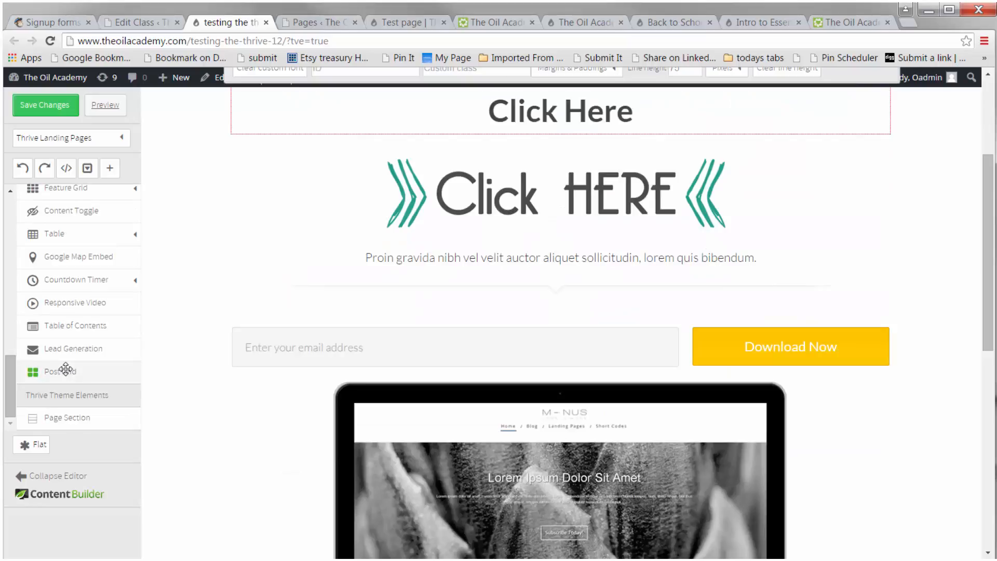
scroll(87, 392, "down", 2)
scroll(198, 386, "up", 5)
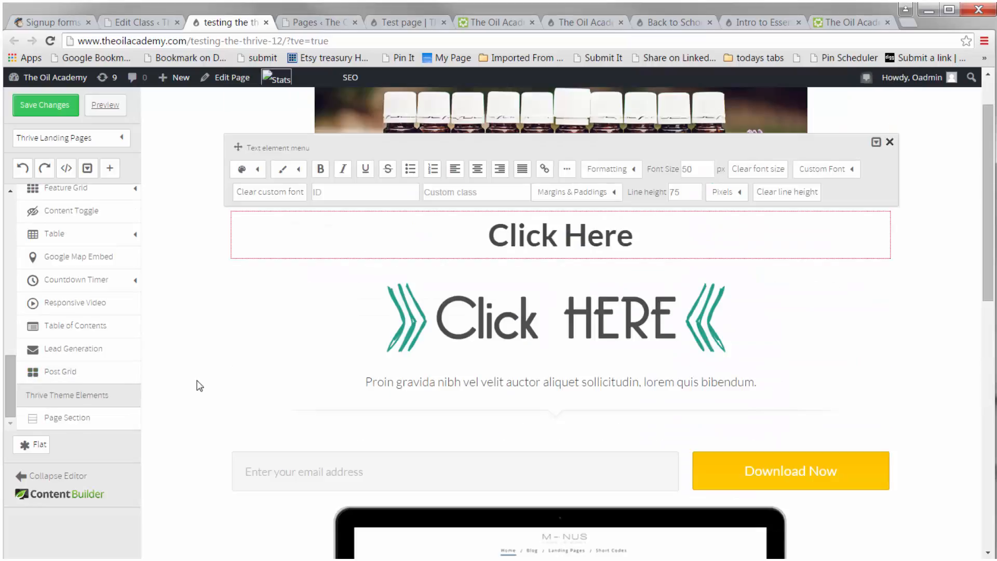
left_click(889, 141)
scroll(109, 346, "up", 5)
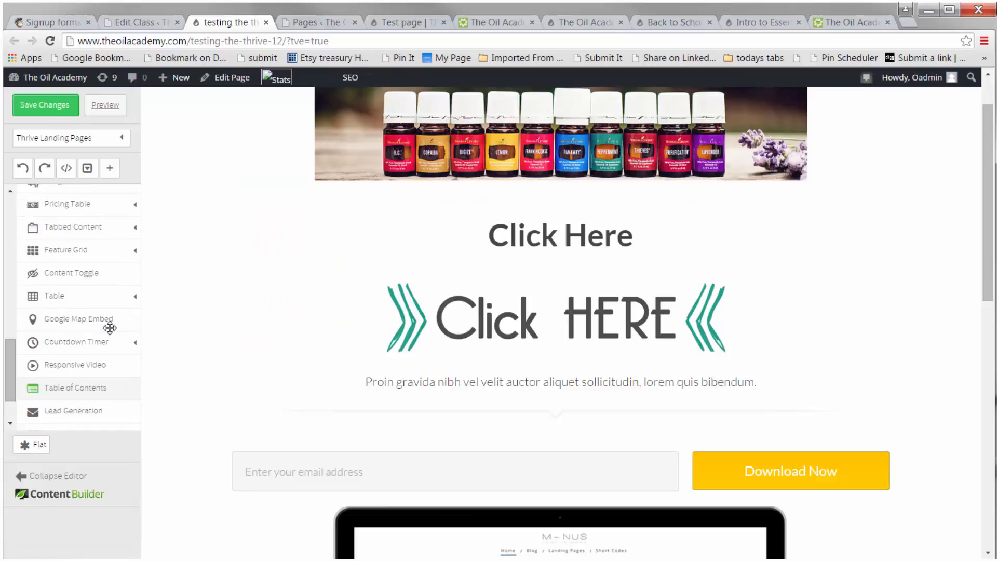
scroll(111, 326, "up", 2)
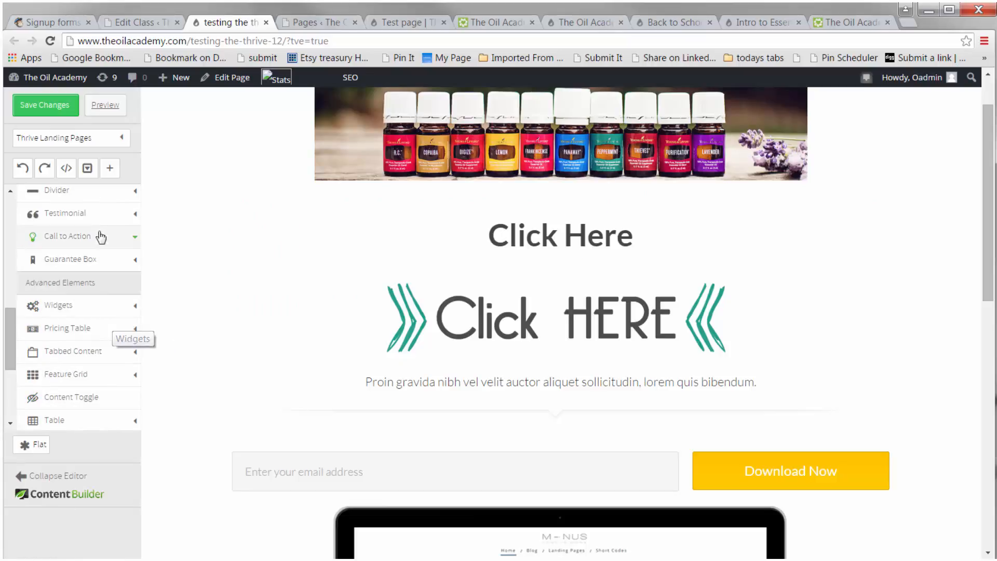
left_click(134, 240)
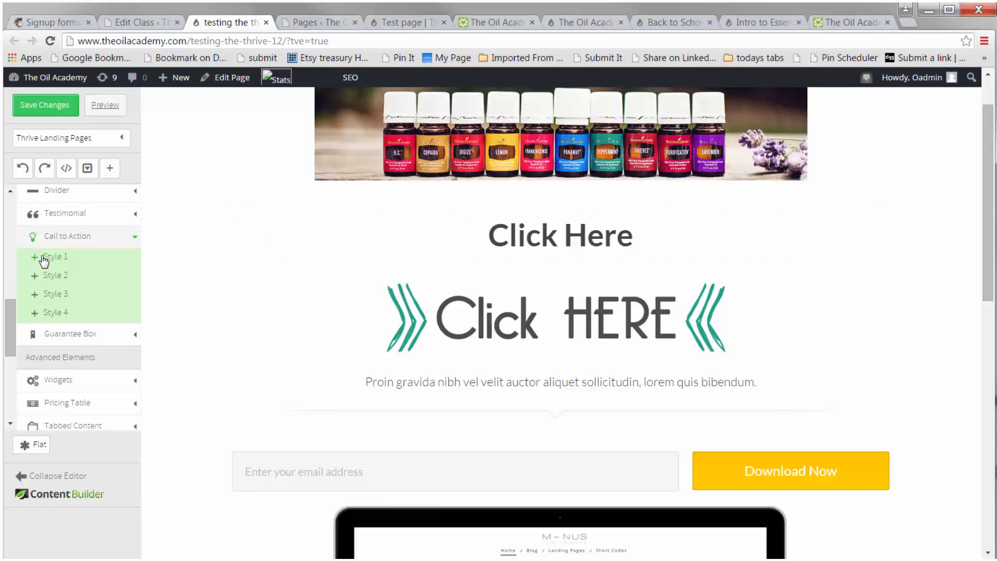
left_click_drag(45, 259, 525, 209)
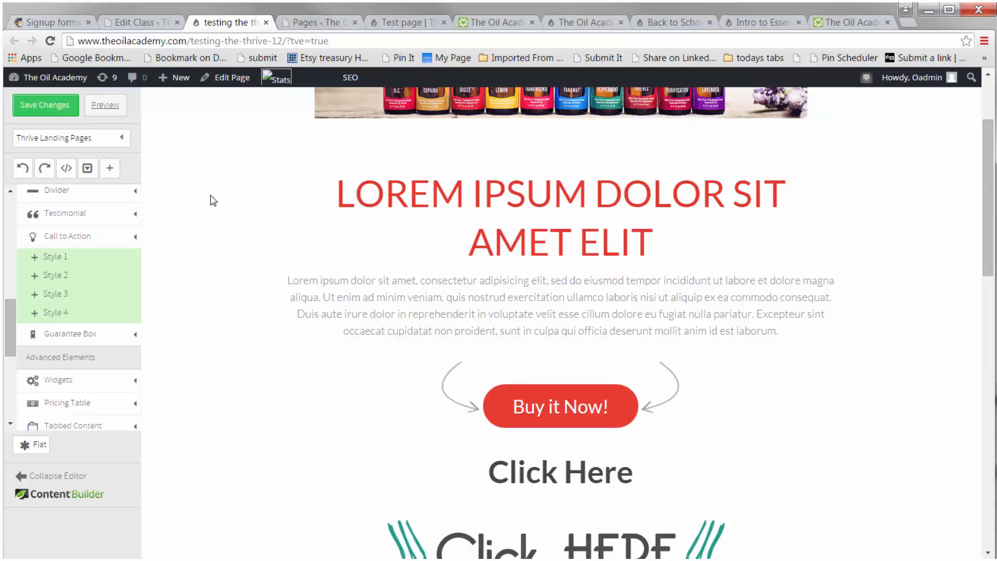
left_click(257, 210)
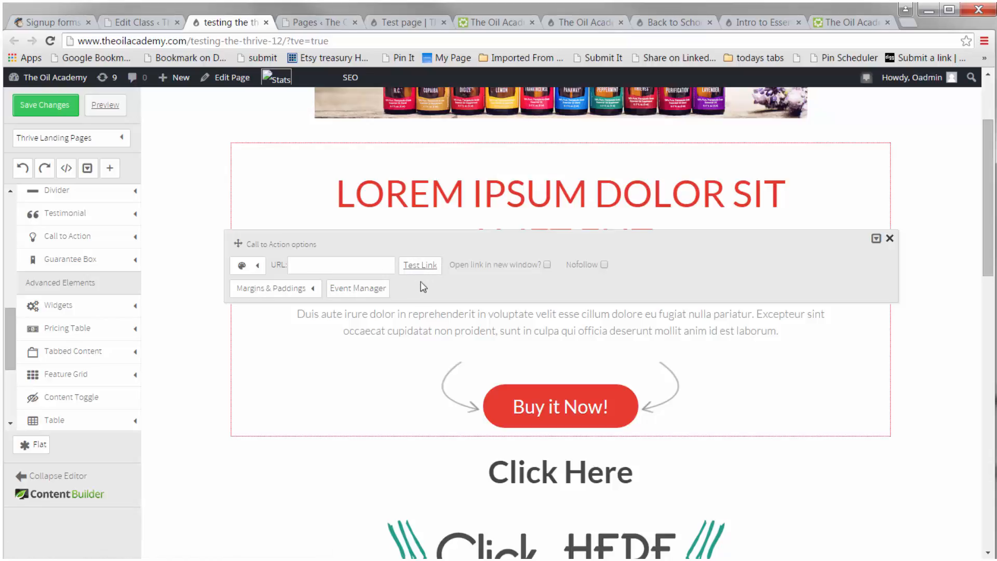
left_click(342, 270)
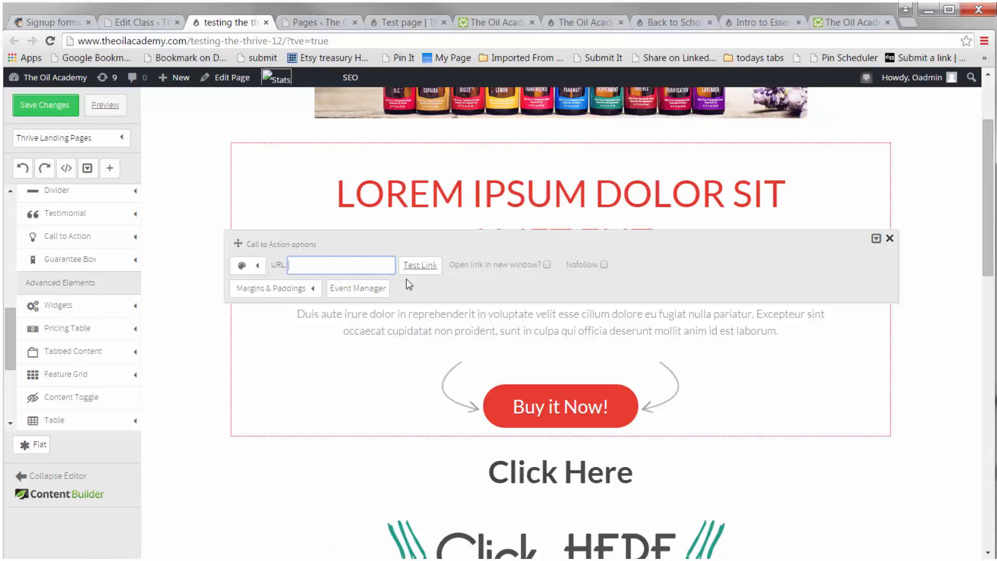
left_click(536, 417)
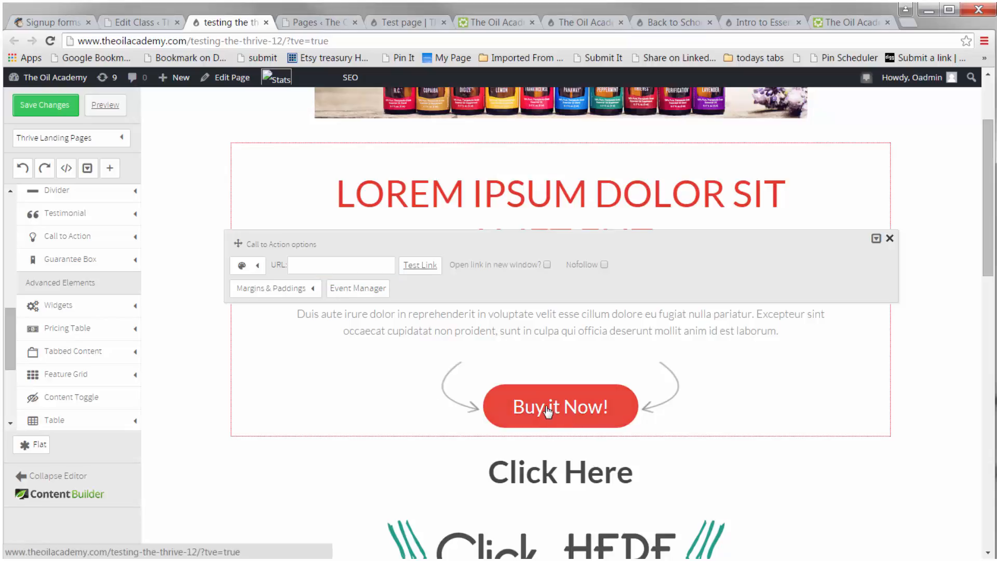
left_click(889, 238)
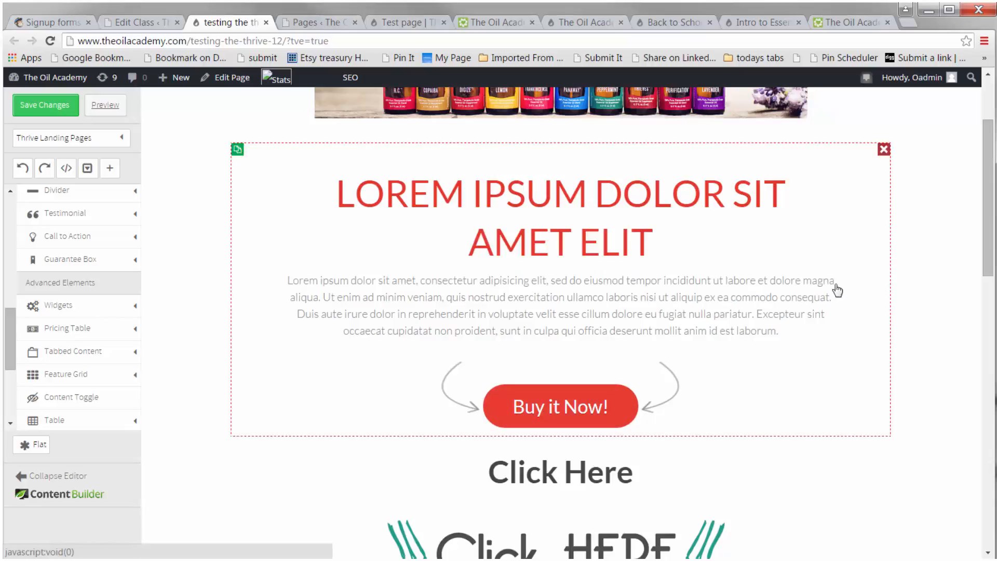
Step: Replace the Buy it Now! button text in the call-to-action block with Click Here
left_click(607, 413)
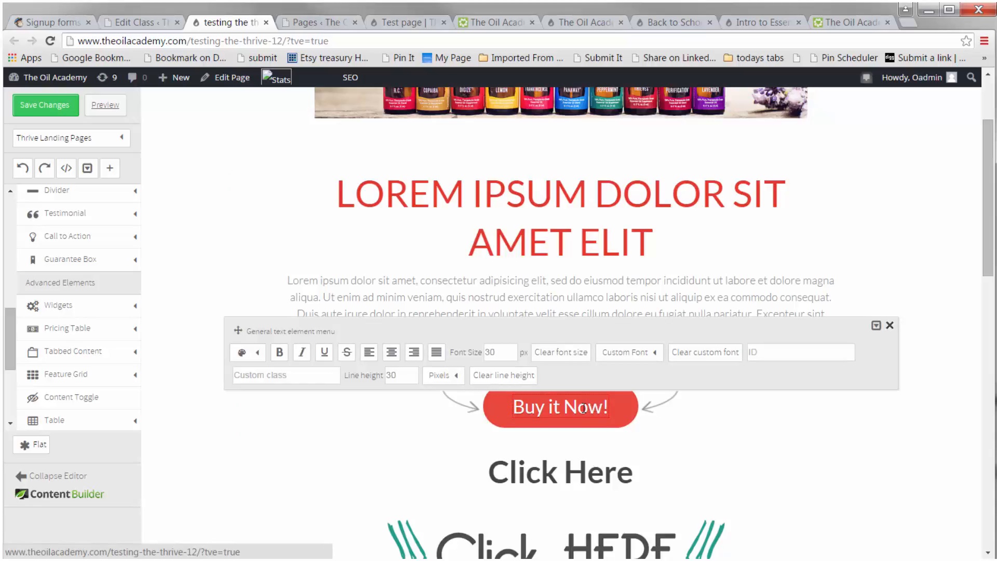
left_click(440, 410)
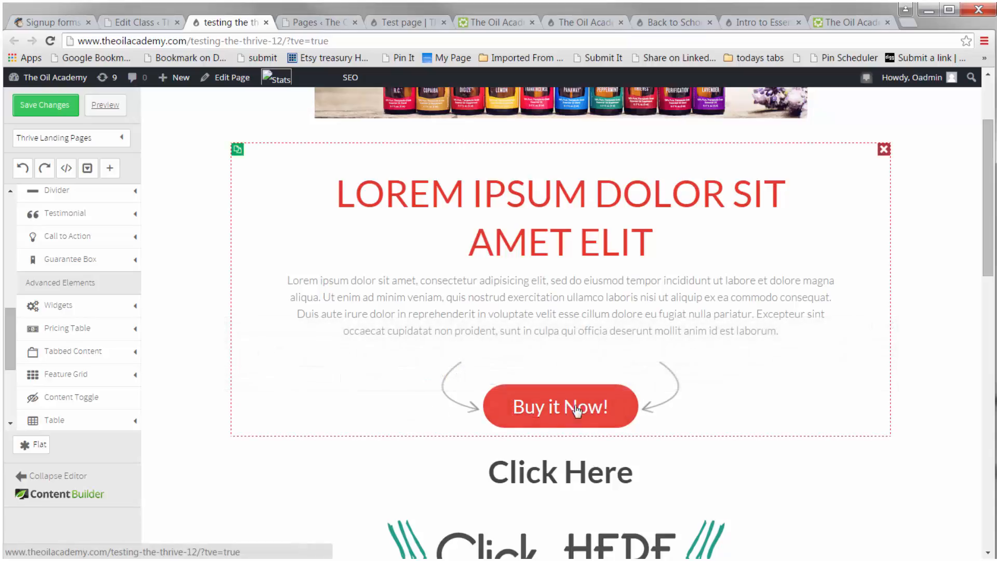
left_click(540, 415)
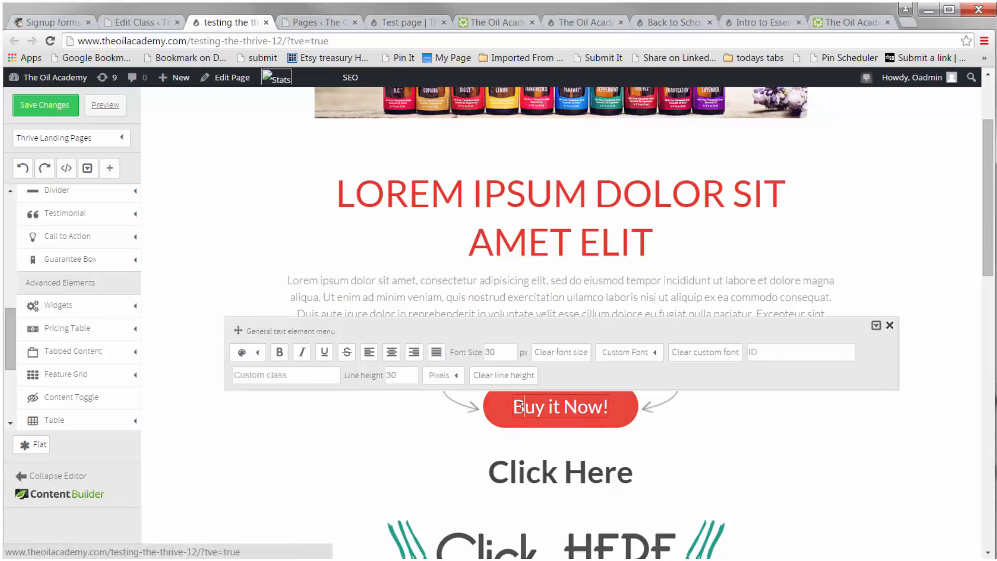
type("B")
key("Delete")
key("Delete")
key("Delete")
key("Delete")
key("Delete")
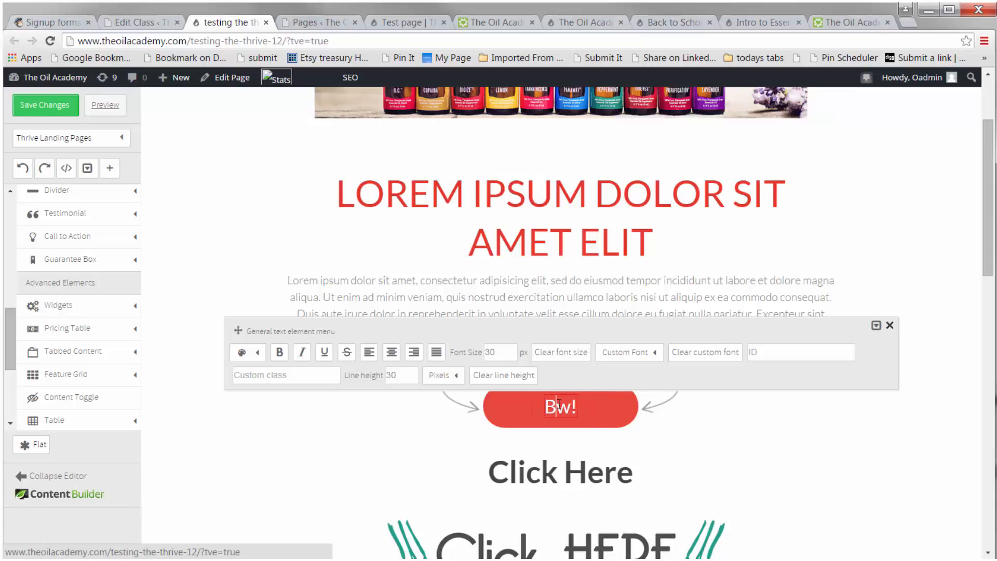
key("BackSpace")
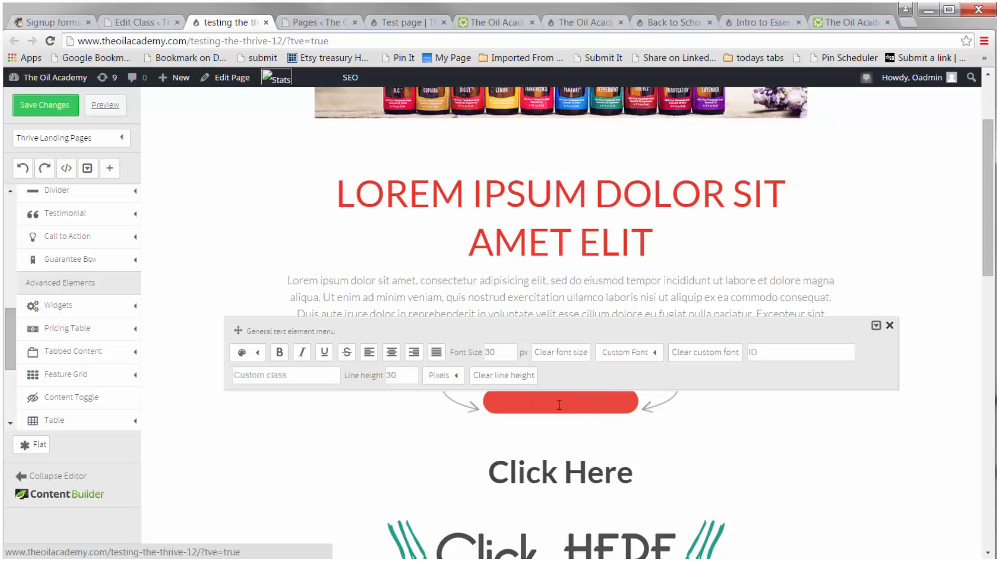
type("Click Here")
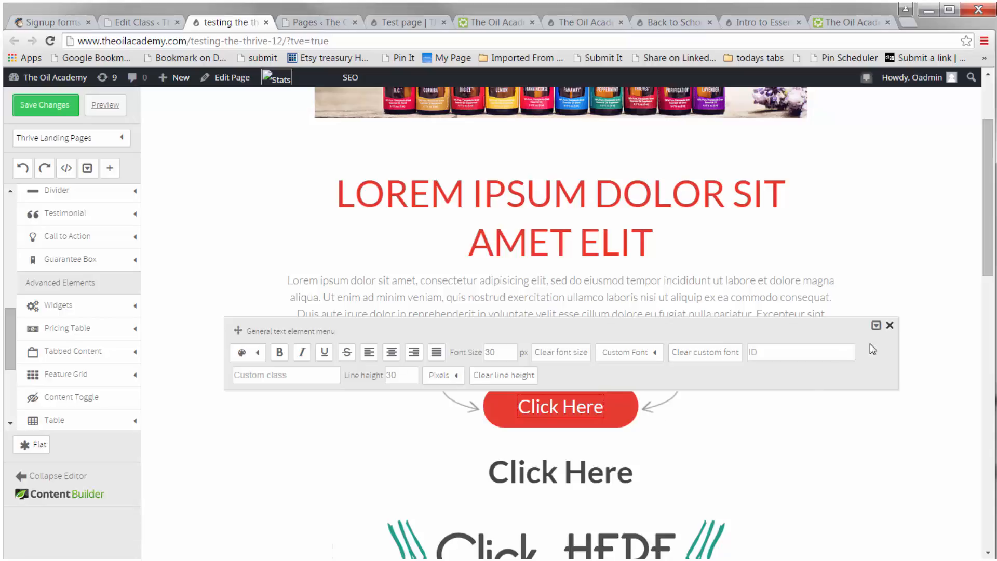
left_click(890, 325)
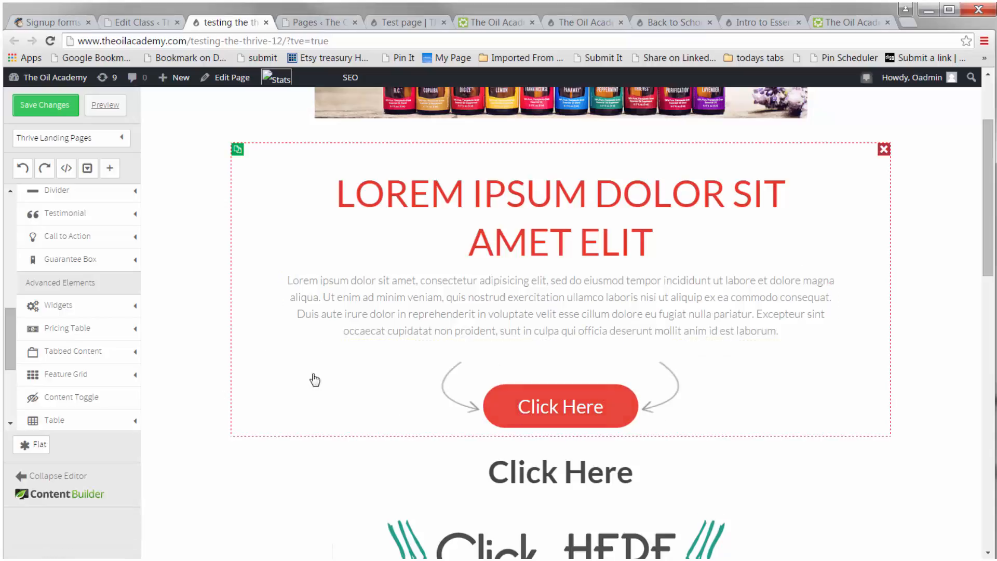
Step: Add a Call to Action Style 2 element below the bold Click Here text
scroll(166, 384, "down", 2)
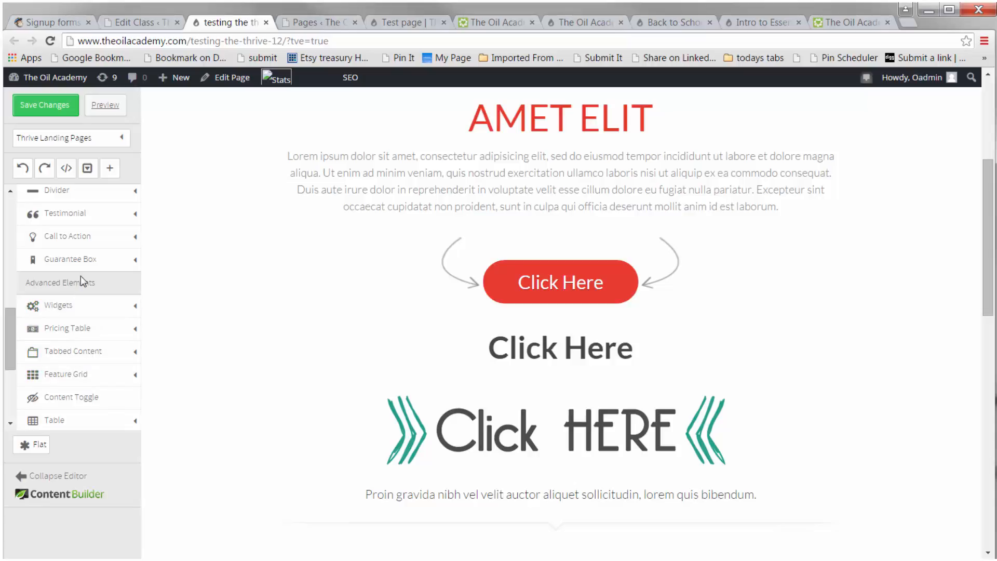
left_click(121, 241)
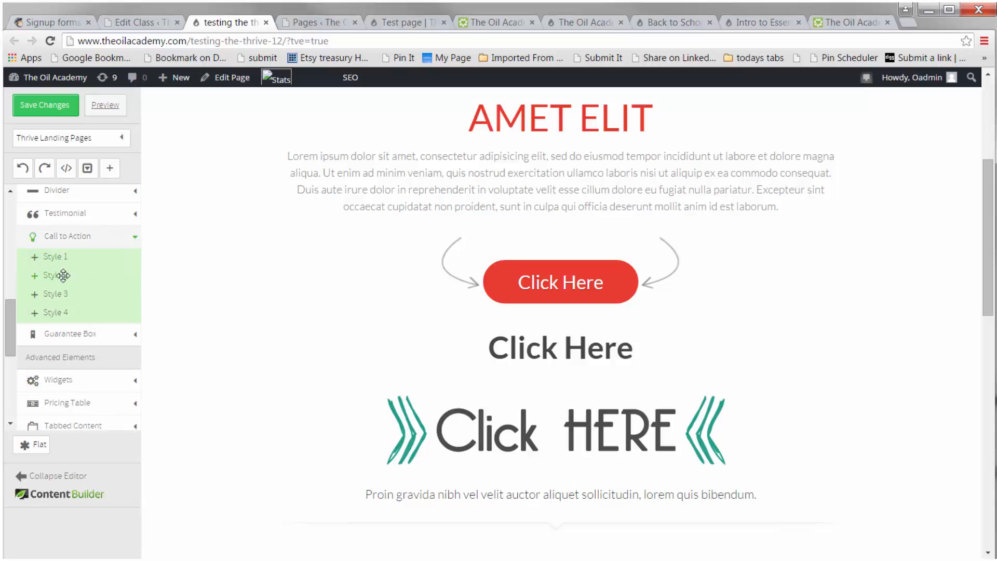
left_click_drag(61, 275, 517, 389)
scroll(642, 363, "down", 1)
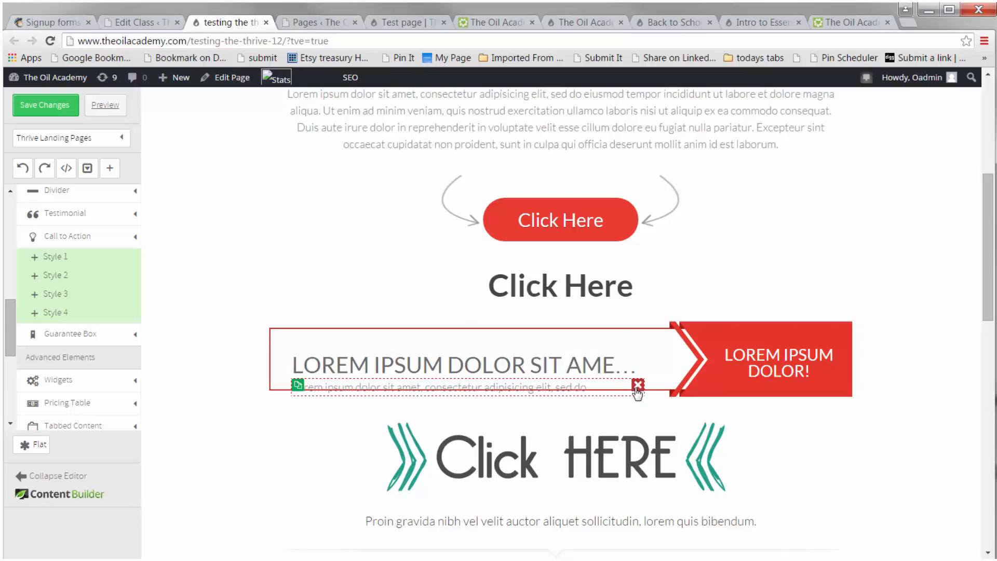
Step: Delete the small description line from the new call-to-action box and open its link options
left_click(638, 385)
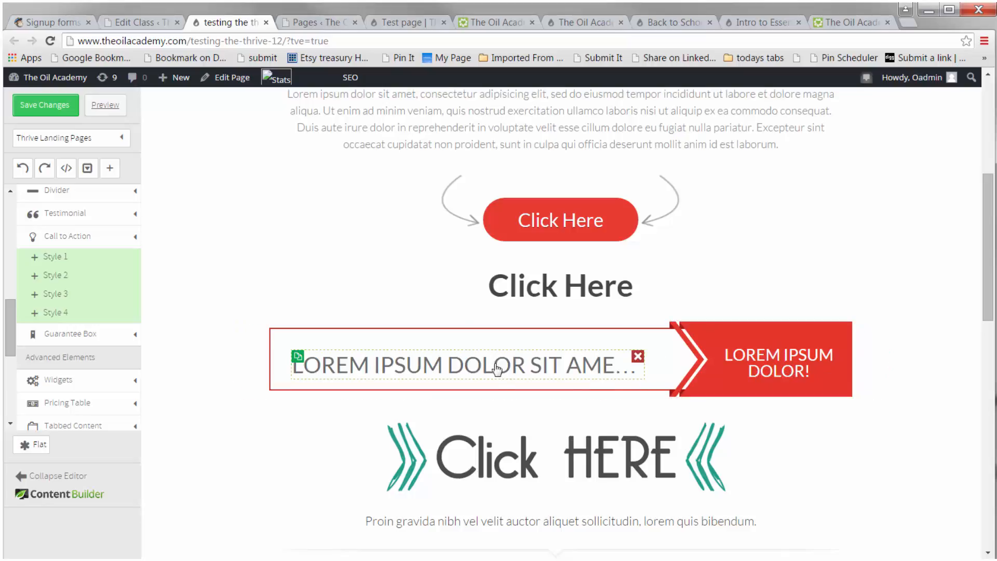
left_click(249, 367)
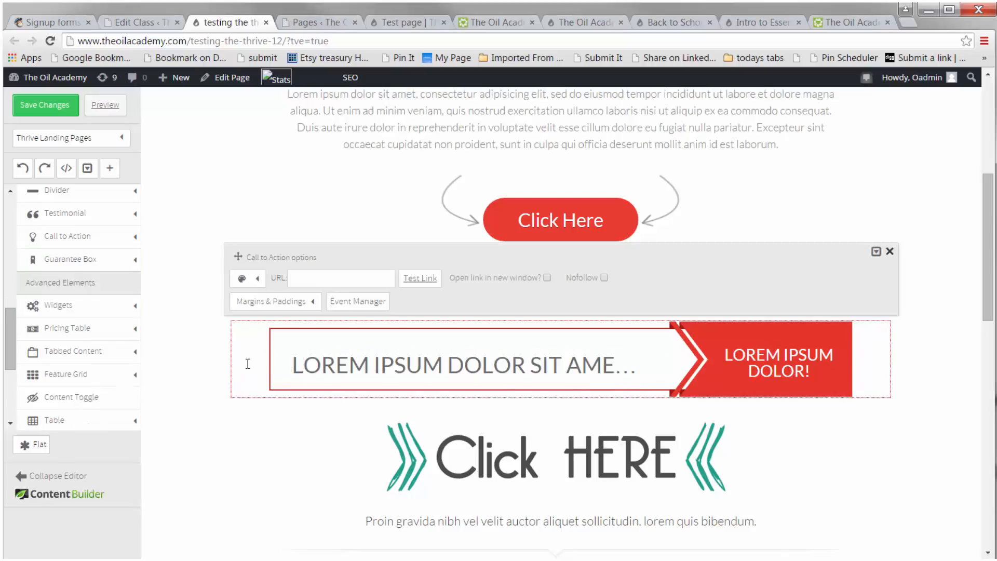
left_click(331, 285)
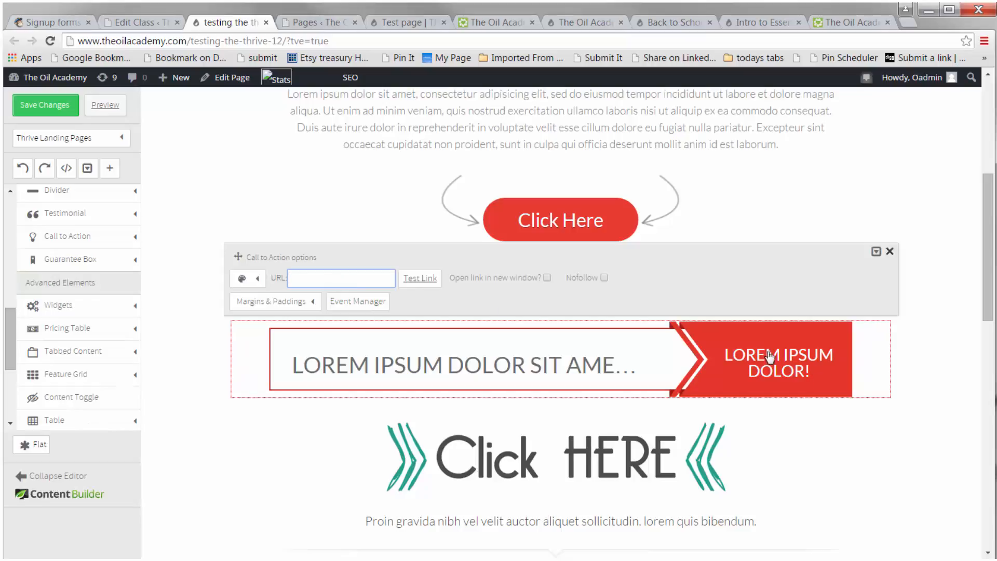
left_click(890, 251)
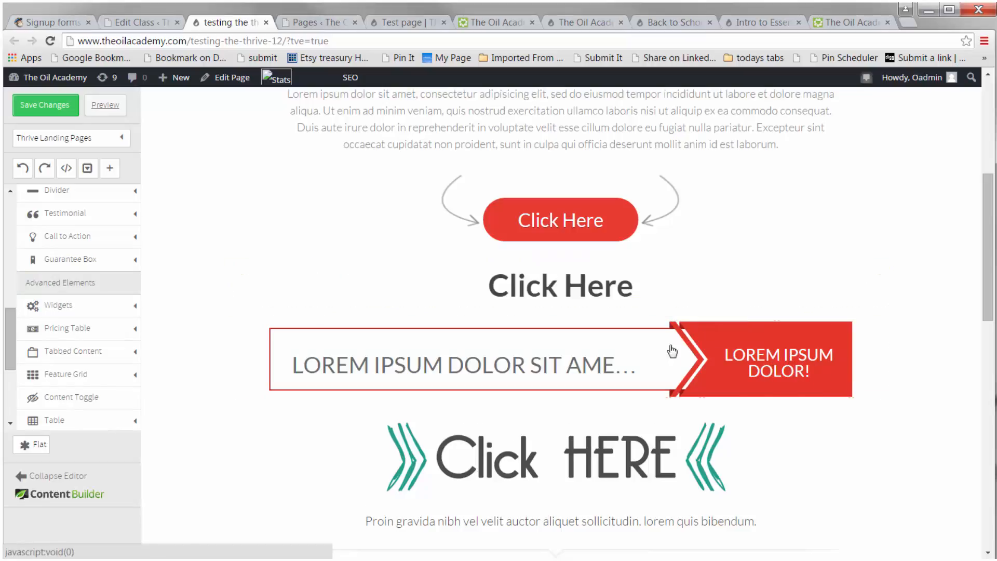